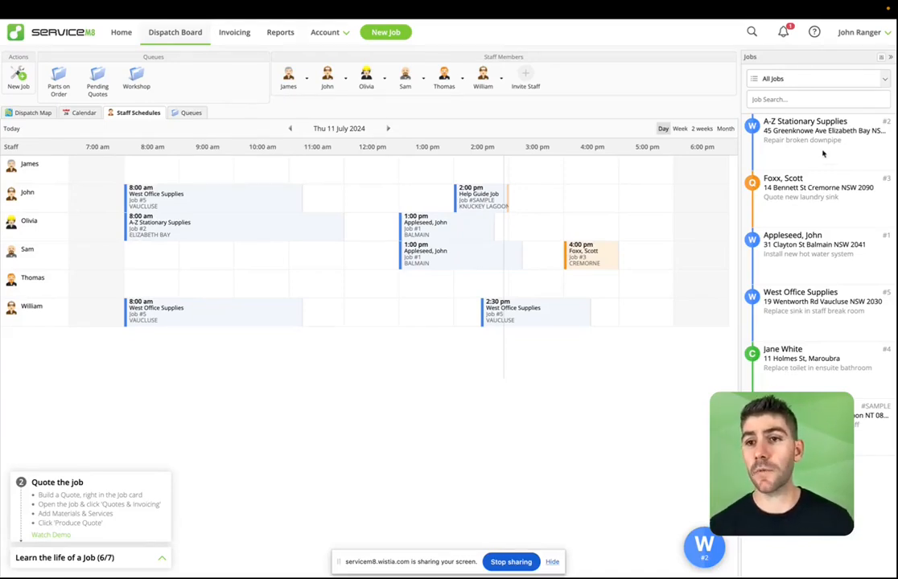
Step: Look over job #2's details and description, then close it without changes
click(796, 130)
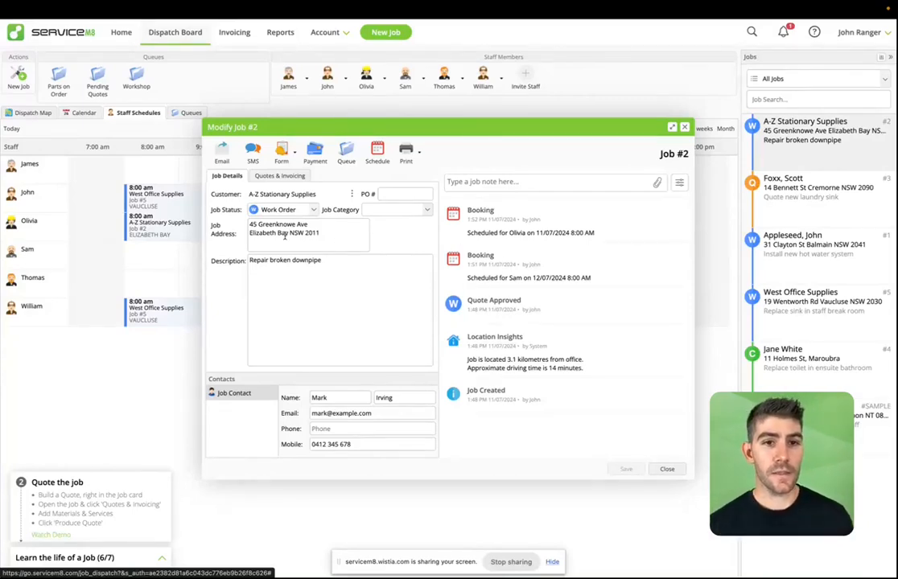
click(302, 290)
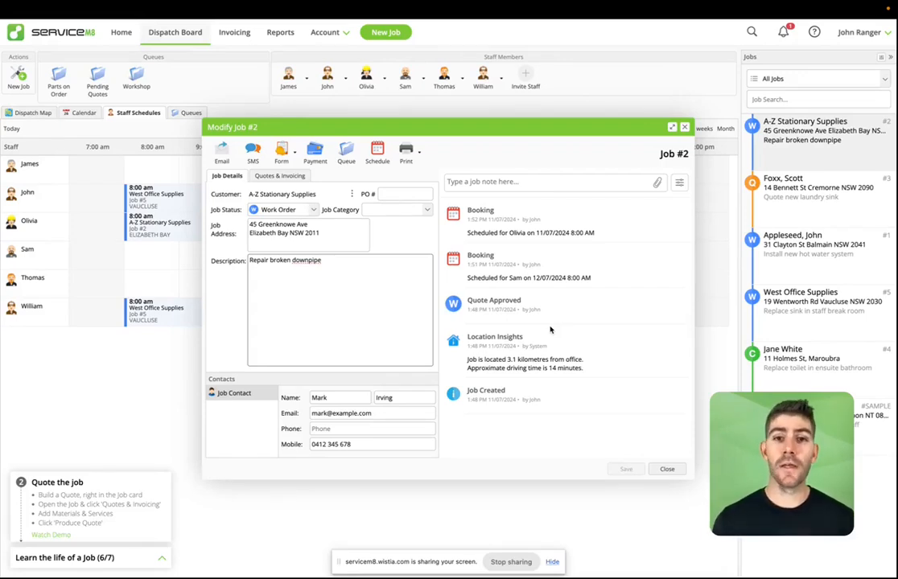
click(672, 469)
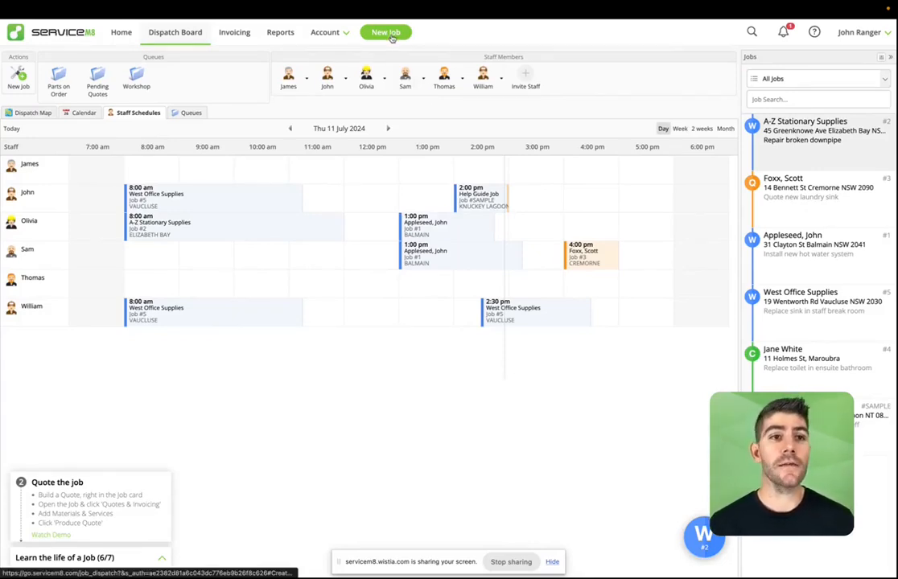
Step: Create job #6 and attach the existing customer found by typing their first name
click(18, 76)
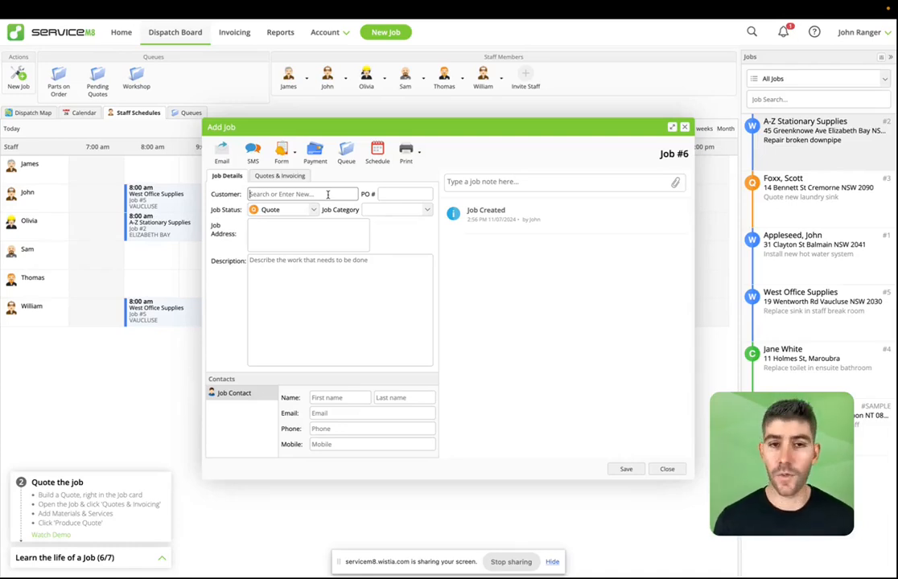
text(Jane)
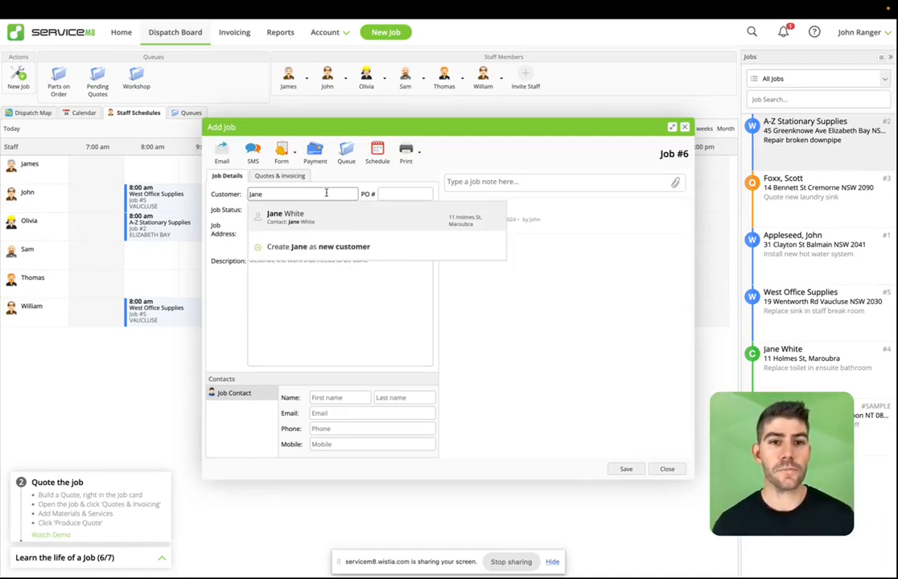
click(327, 221)
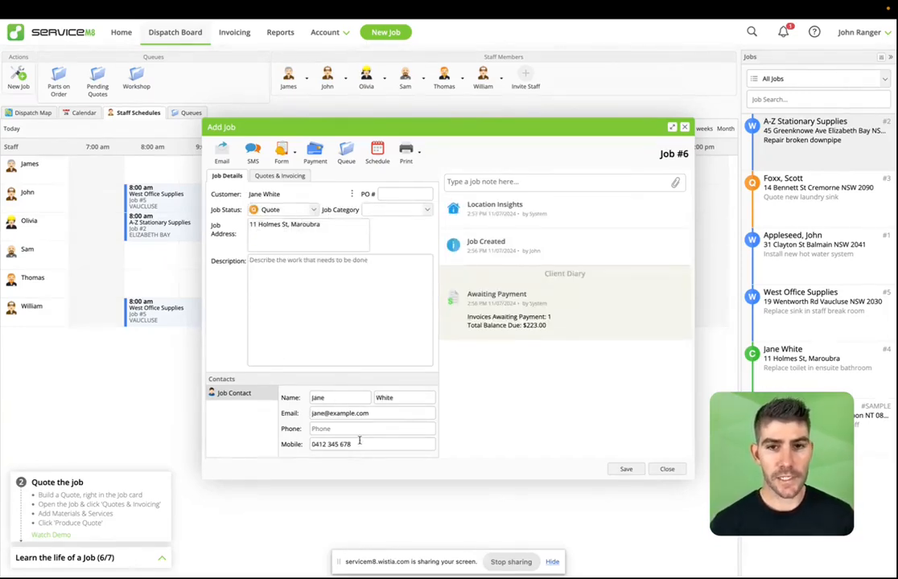
click(320, 269)
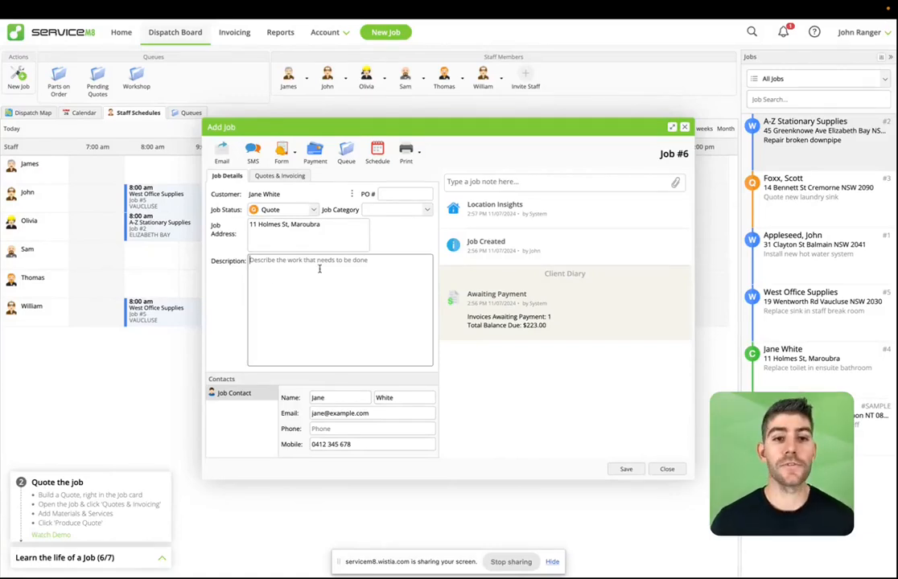
Step: Paste the 'Repair leaking basin in staff restroom' description with checklist, and set status to Work Order
text(Repair leaking basin in staff restroom  - Talk it through with the client - Take 'before' photos - Diagnose & repair source of leak - Inspect seals & replace as needed - Test for correct operation - Clean up water & debris - Take 'after' photos)
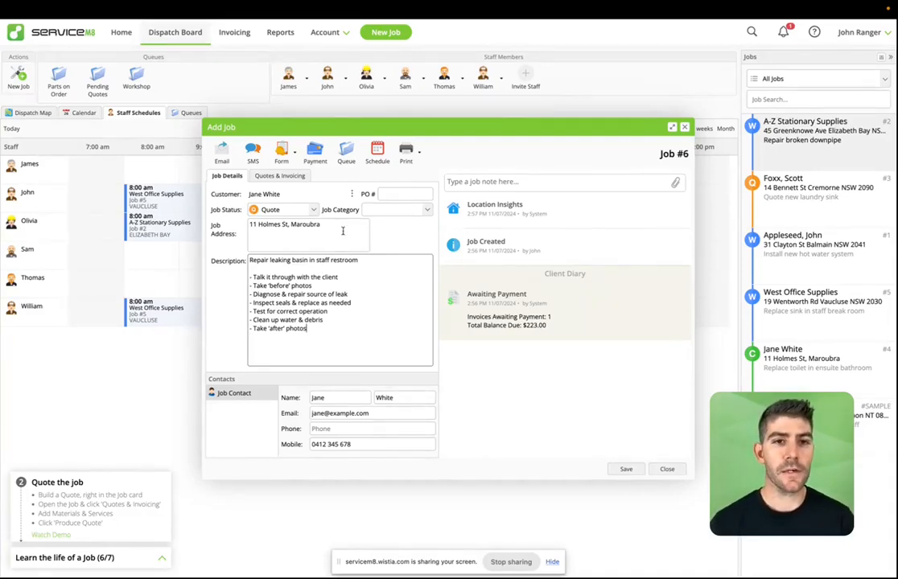
click(315, 210)
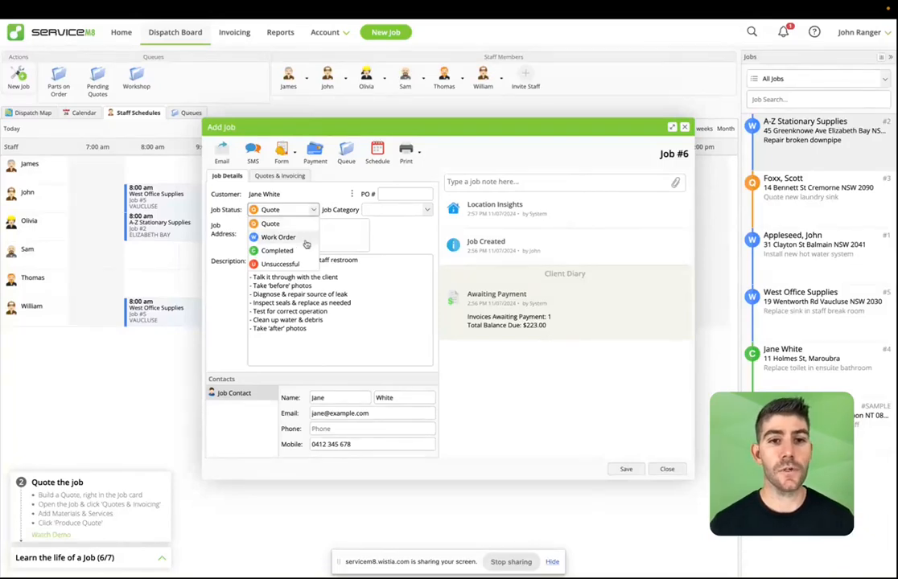
click(276, 237)
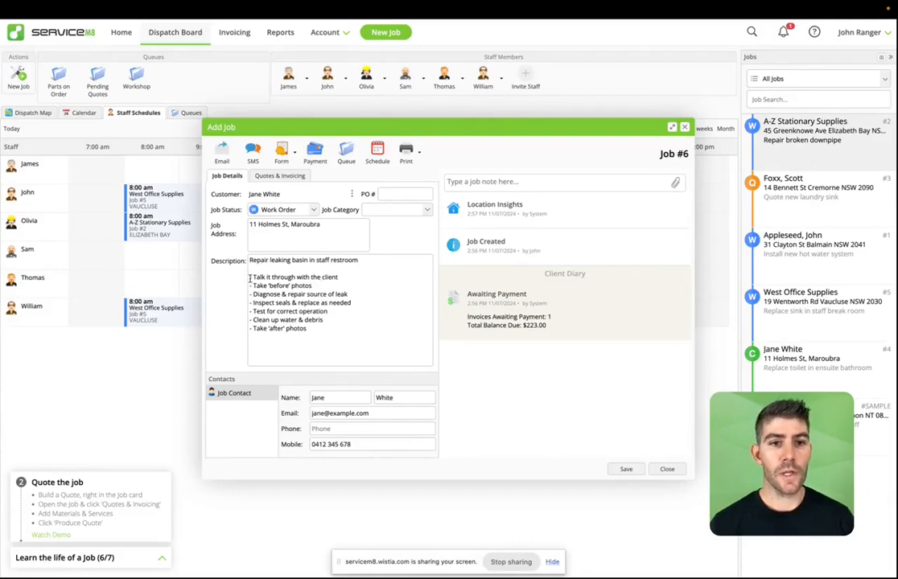
drag(250, 278, 261, 322)
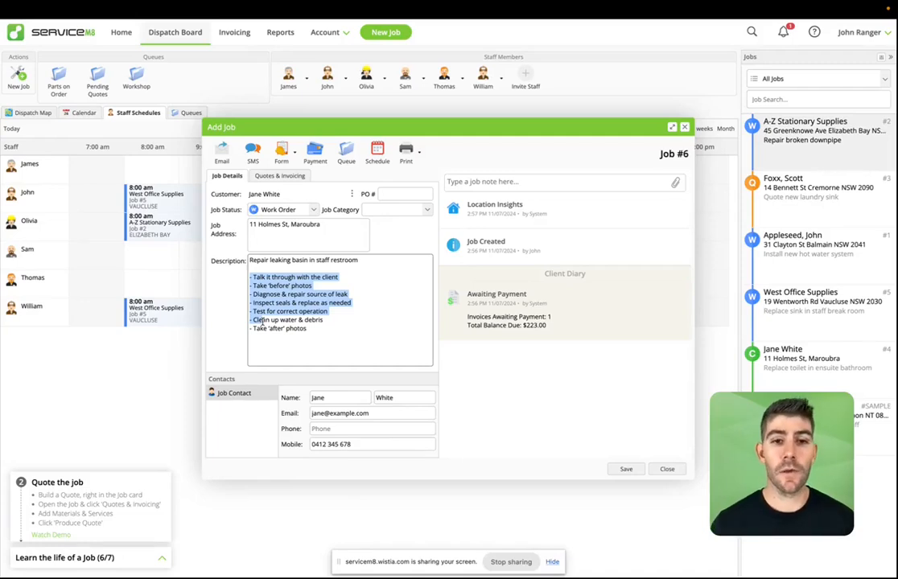
click(309, 331)
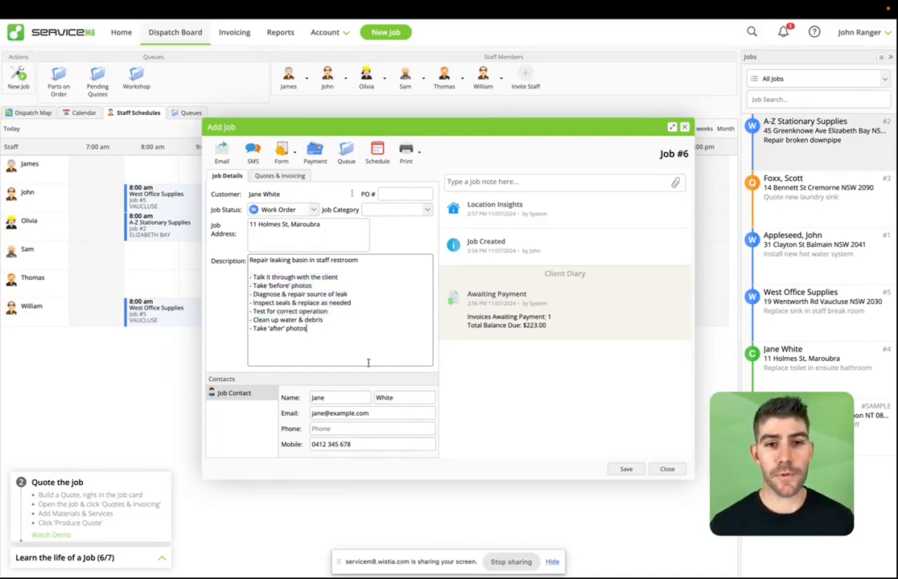
Step: Save job #6, then reopen it from the jobs list to confirm and close it
click(627, 469)
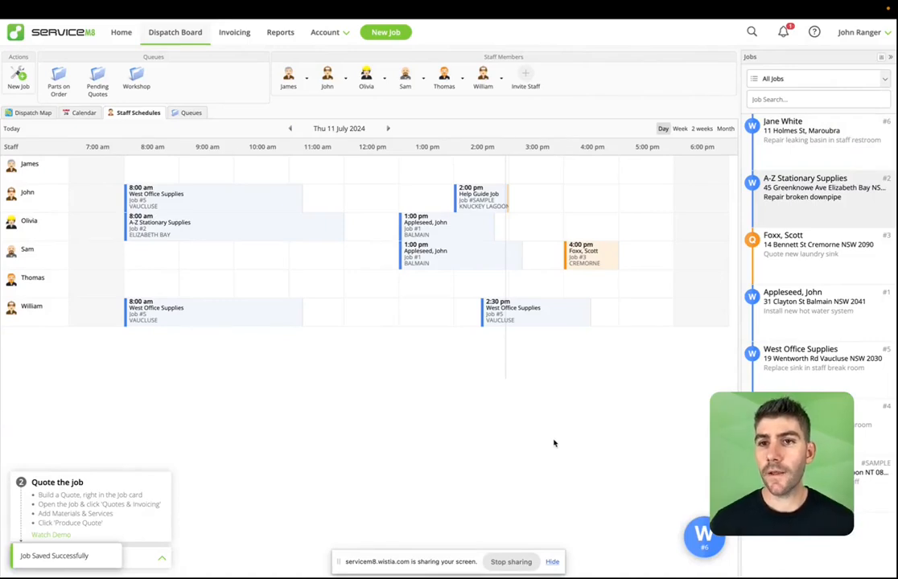
click(793, 163)
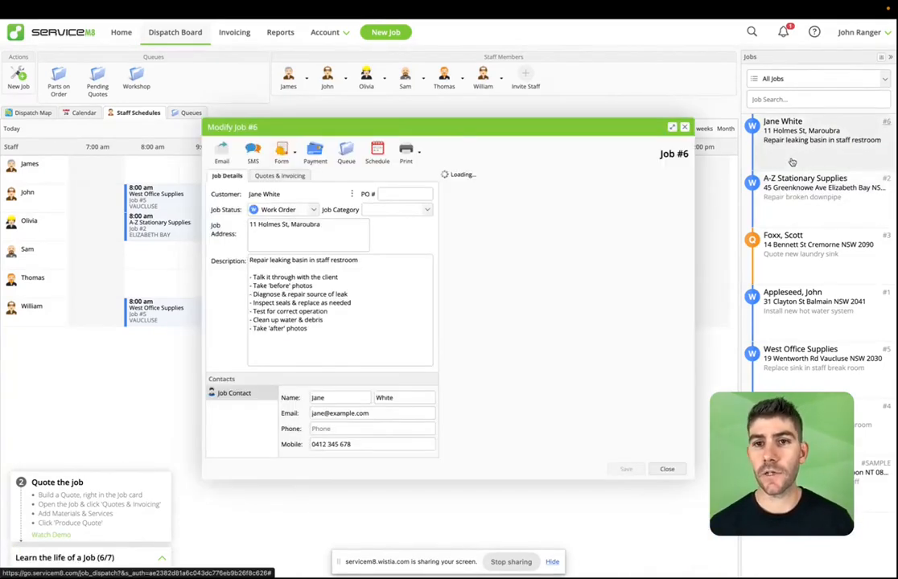
click(684, 127)
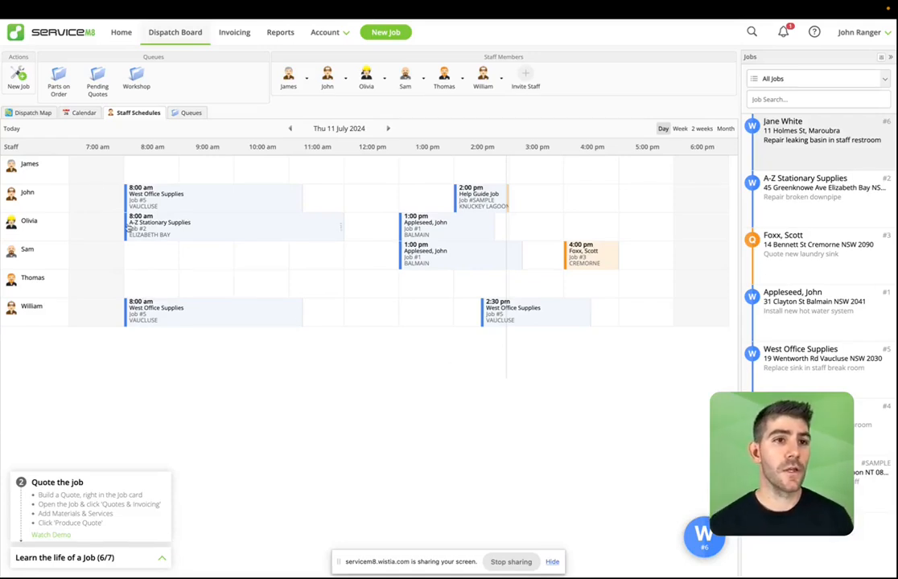
Step: Switch to the Dispatch Map to see job #6 pinned near Maroubra
click(43, 115)
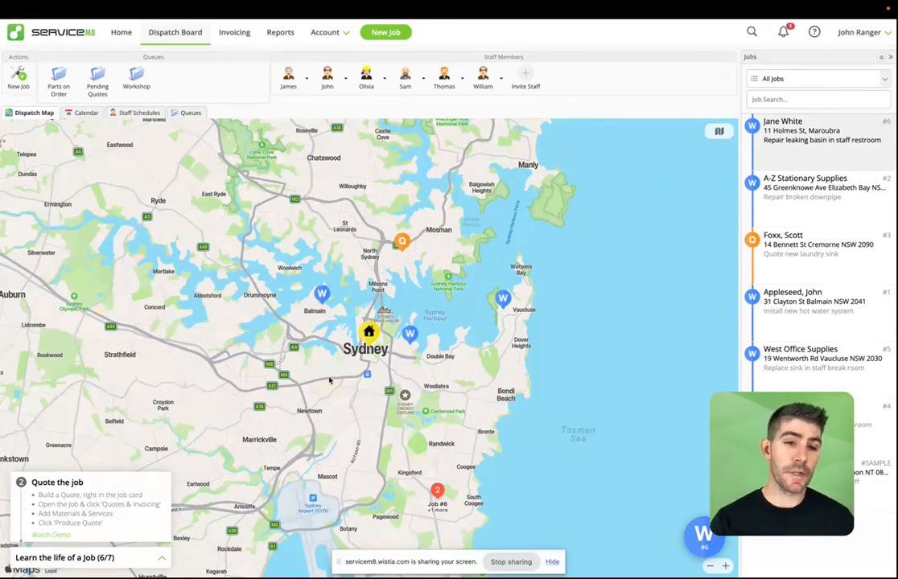
Step: Switch back to the Staff Schedules view for Thu 11 July 2024
click(125, 113)
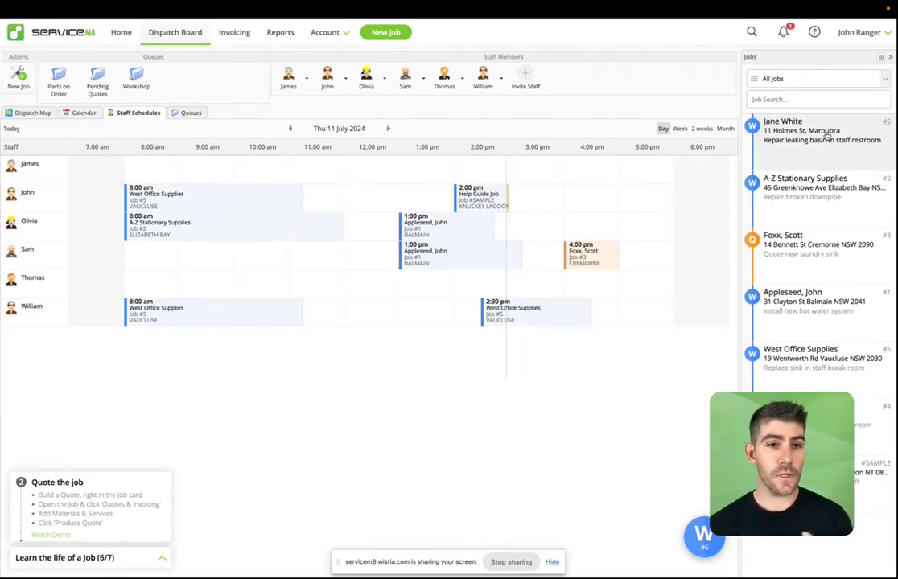
Step: Drag the leaking-basin job card onto a staff member's 8:00 am slot
drag(829, 135, 314, 255)
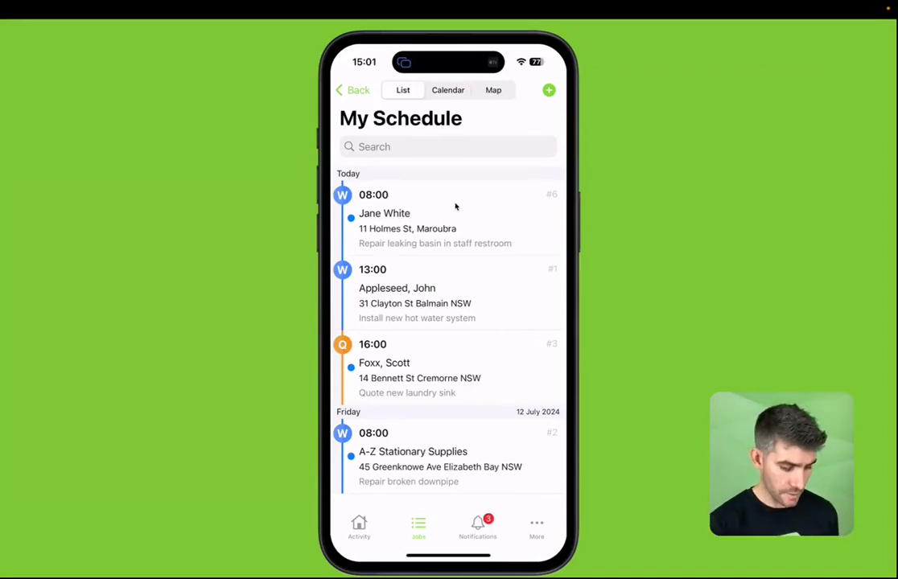
Step: Open job #6 on the phone, start the job, and navigate to the Maroubra site
click(455, 207)
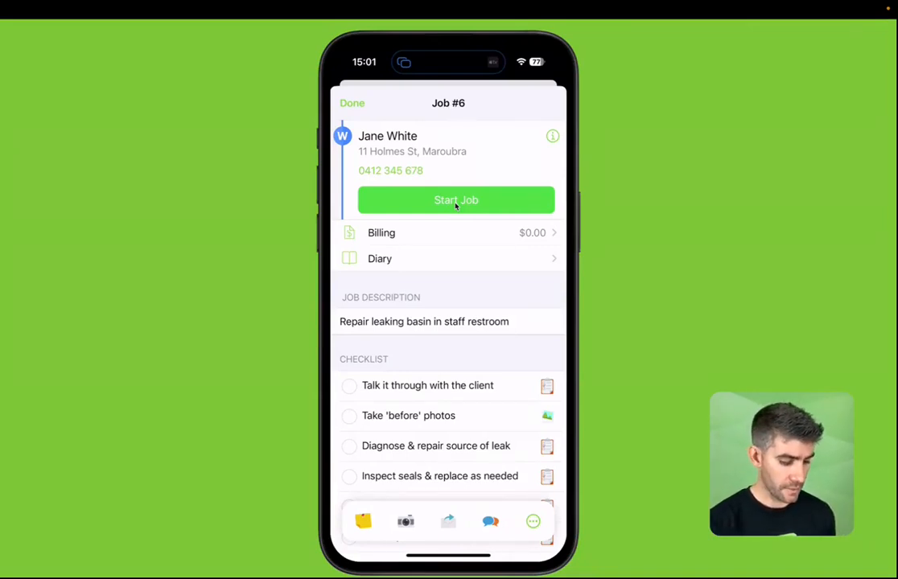
click(455, 201)
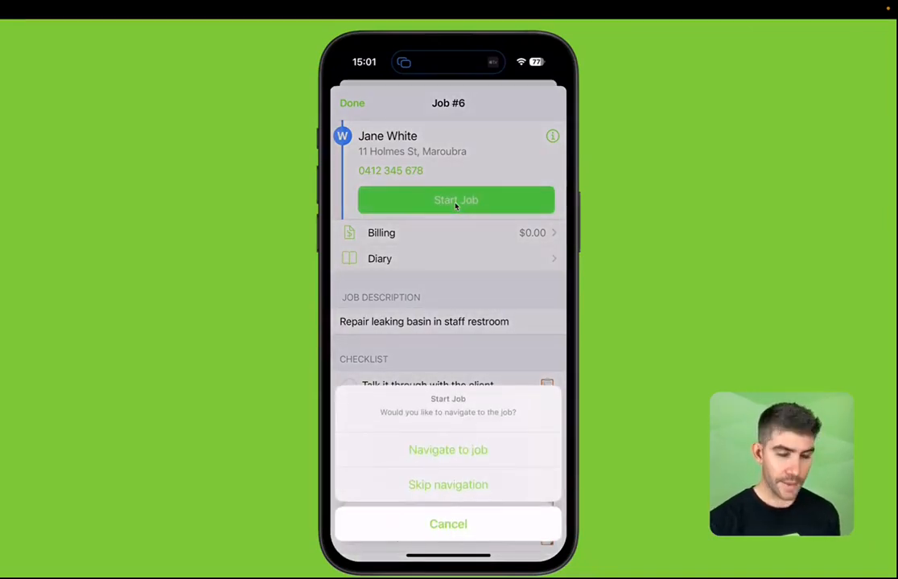
click(449, 449)
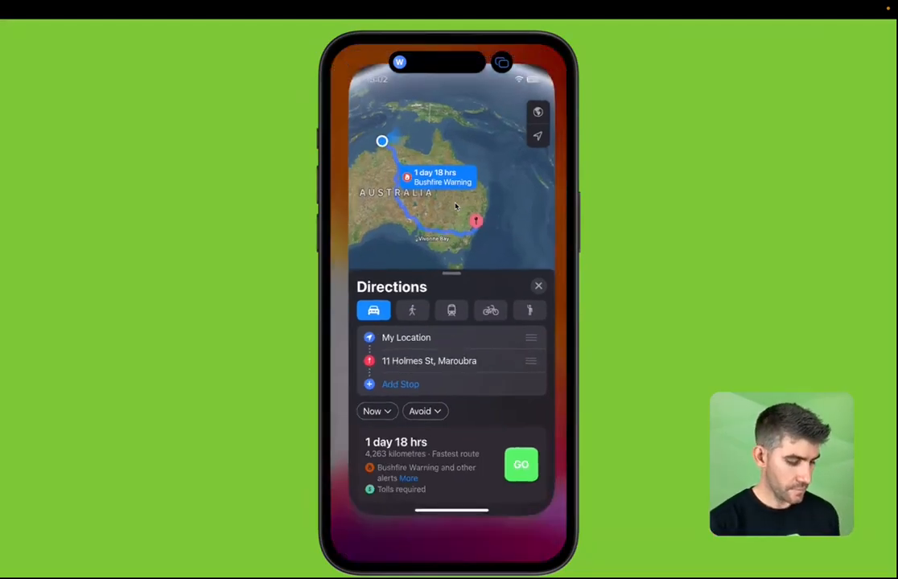
Step: Return to job #6 in ServiceM8 and mark arrival at the job site
click(455, 207)
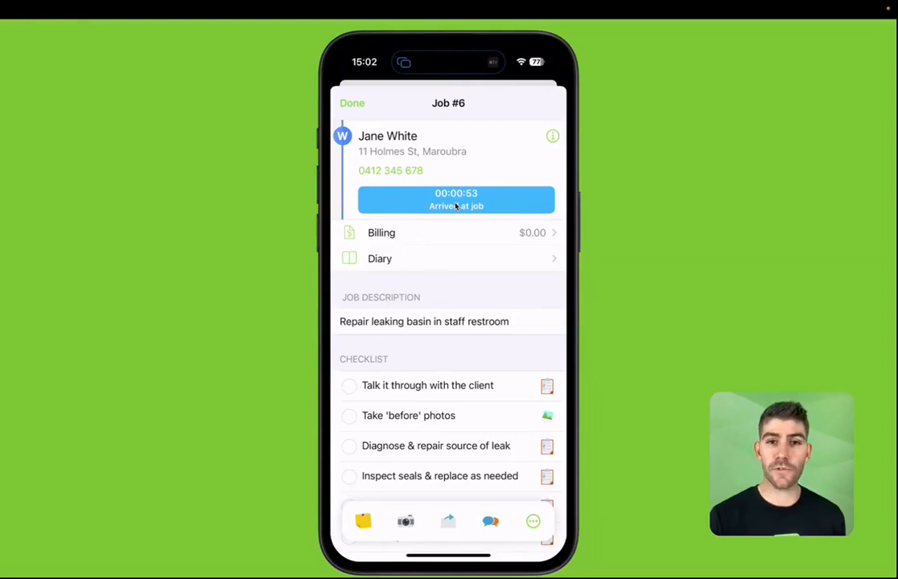
click(455, 207)
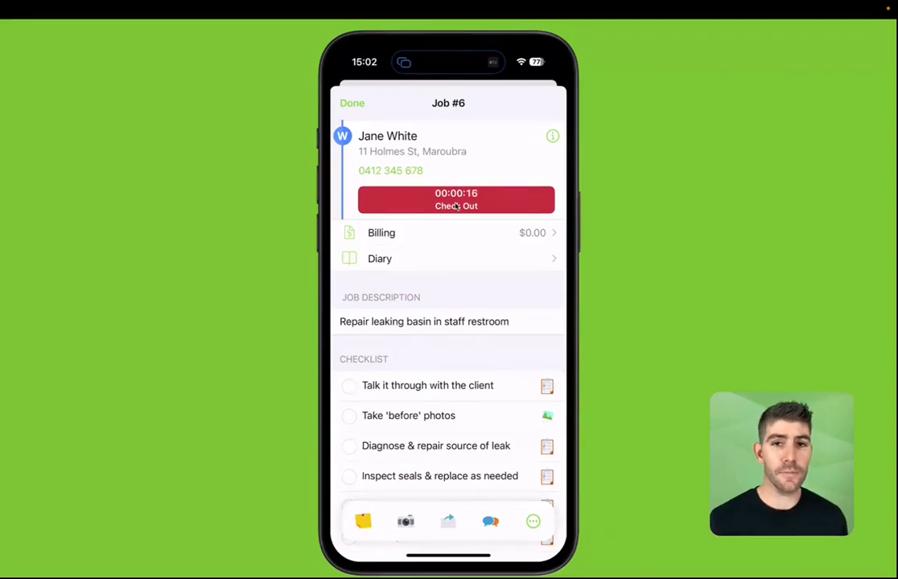
scroll(456, 207, down, 5)
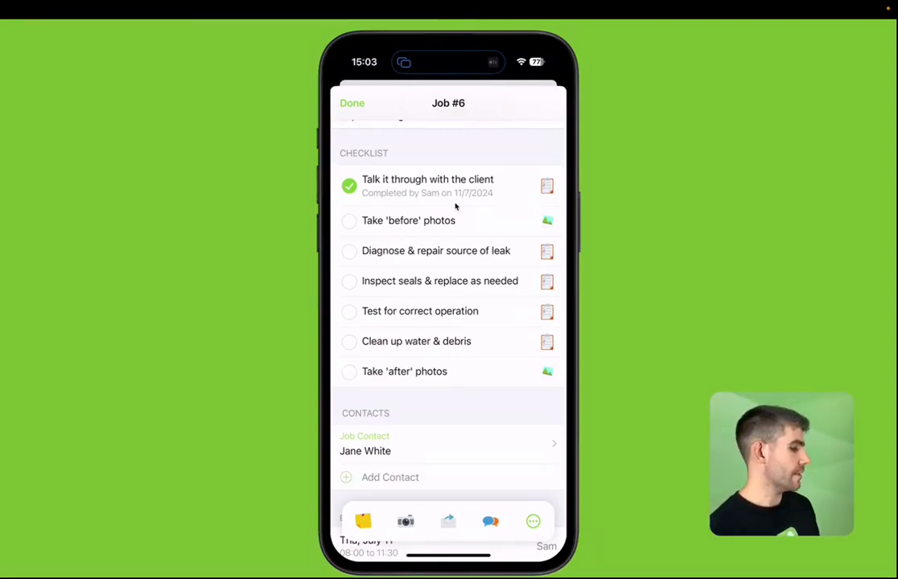
Step: Take the 'before' photos for job #6's checklist
click(455, 207)
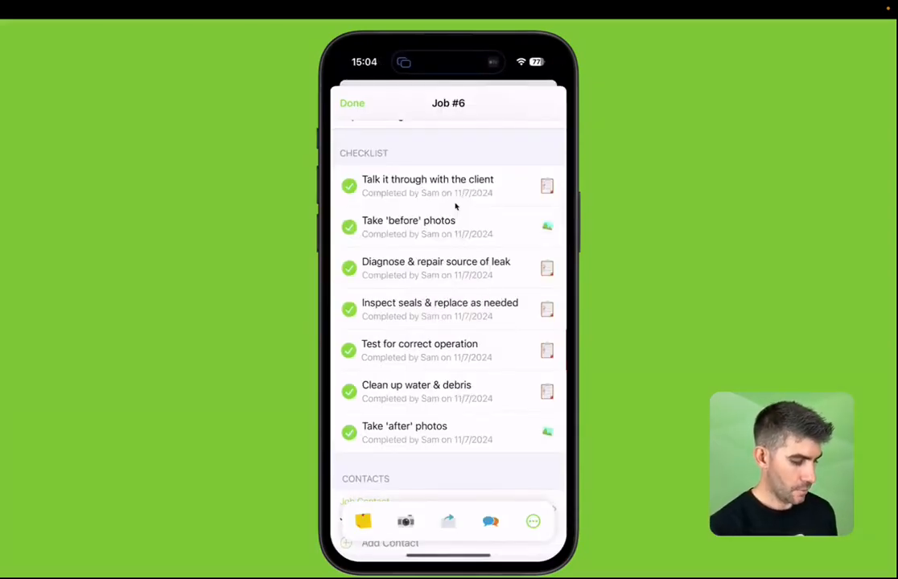
Step: Finish the checklist on job #6 and begin checking out of the job
scroll(455, 207, up, 5)
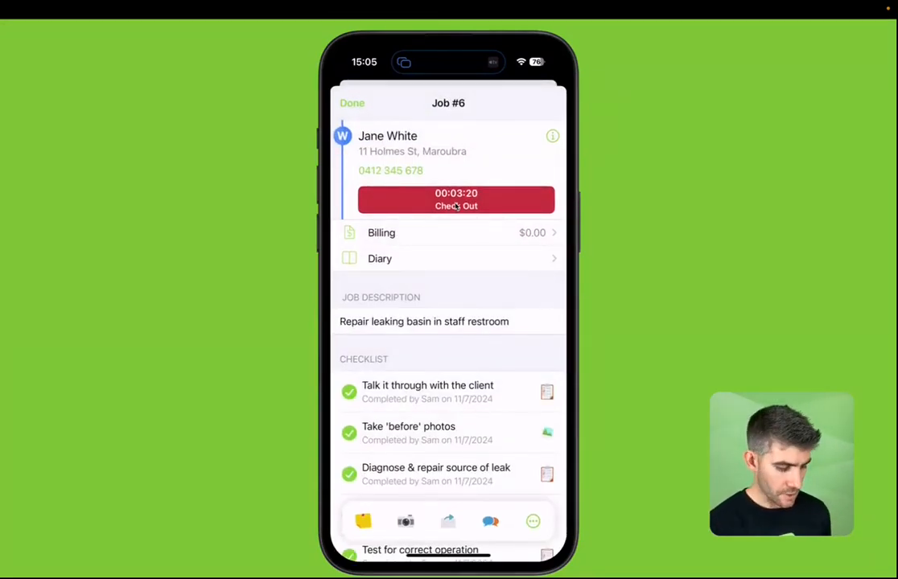
click(456, 205)
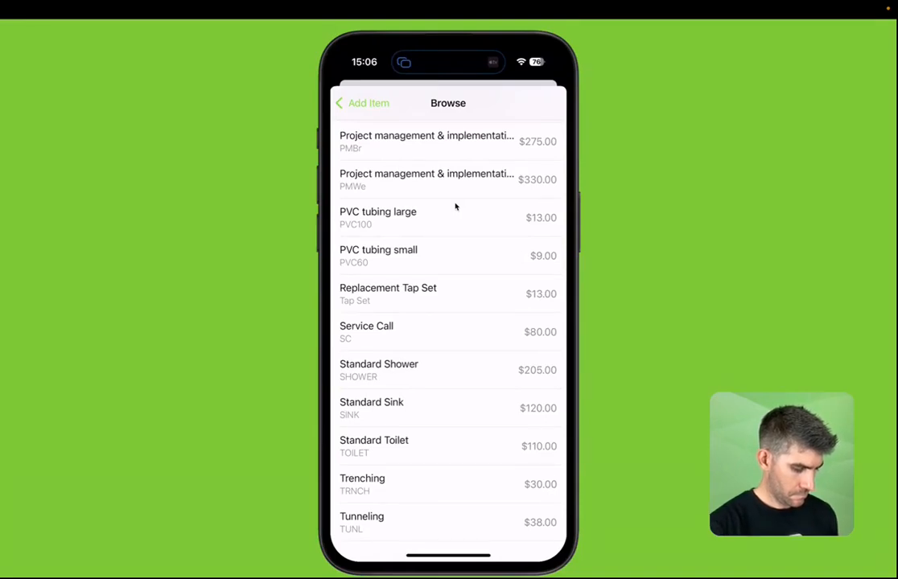
Step: Add PVC tubing large to Job #6's billing items
click(455, 211)
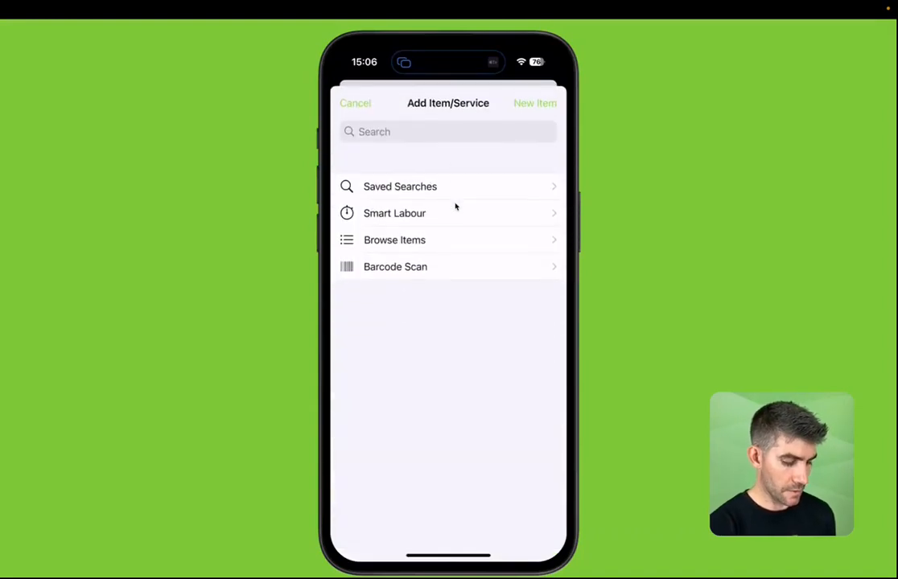
click(455, 210)
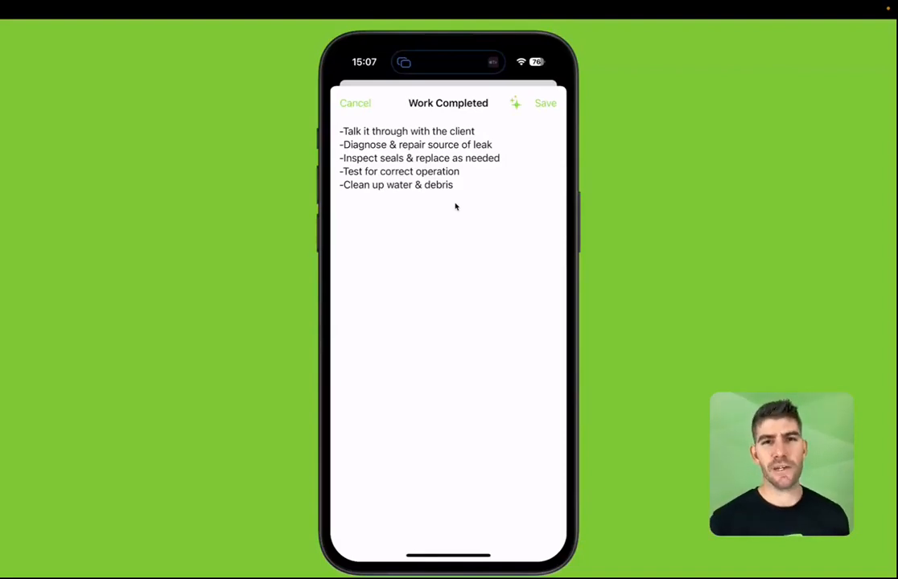
Step: Replace the five bullet lines of the Work Completed note with an AI auto-written repair summary
double_click(455, 206)
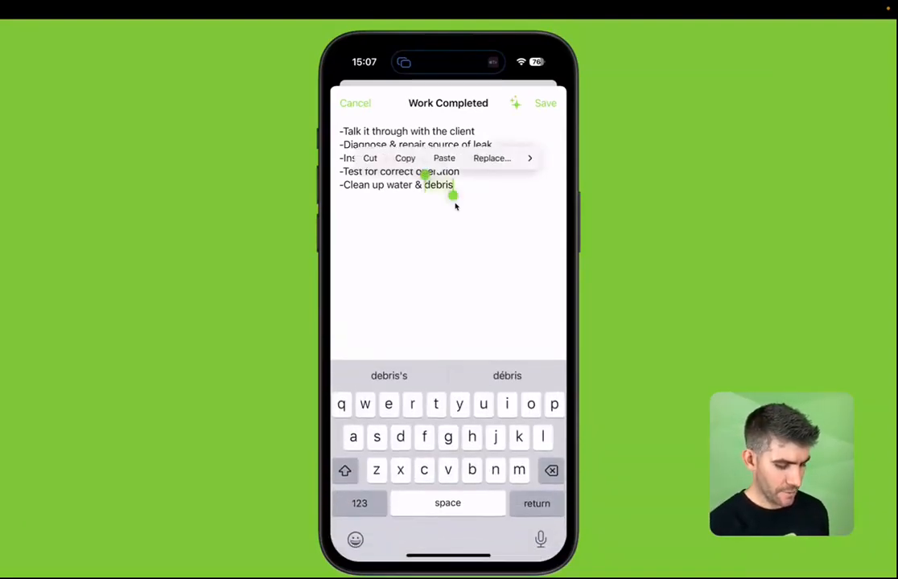
key(super+a)
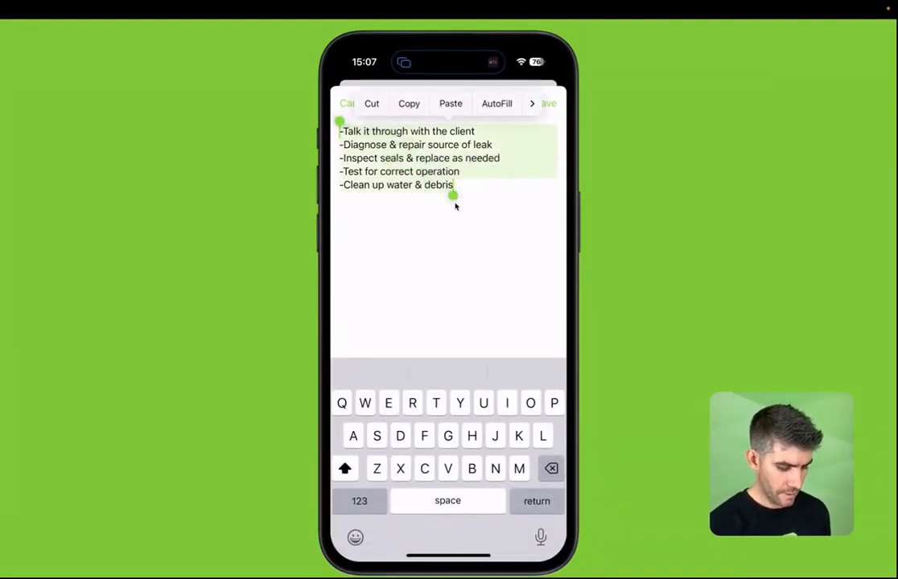
key(BackSpace)
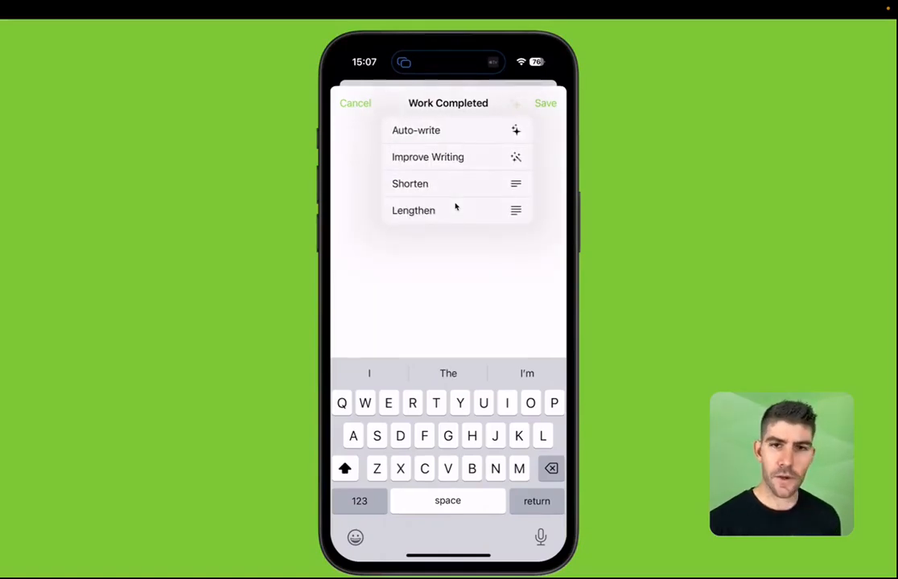
click(455, 207)
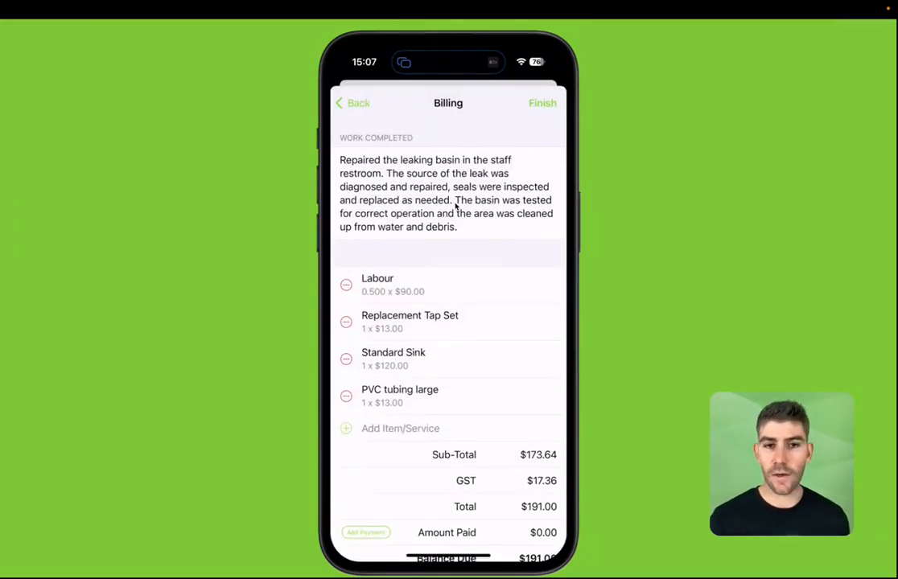
Step: Scroll Job #6's Billing page down to the Amount Paid payment option for the $191.00 balance
scroll(455, 206, down, 2)
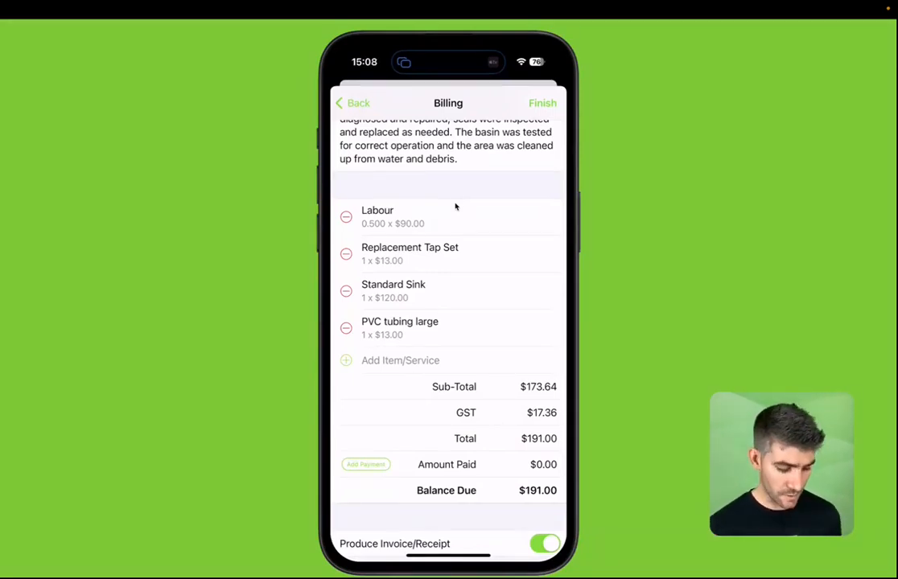
scroll(455, 206, up, 2)
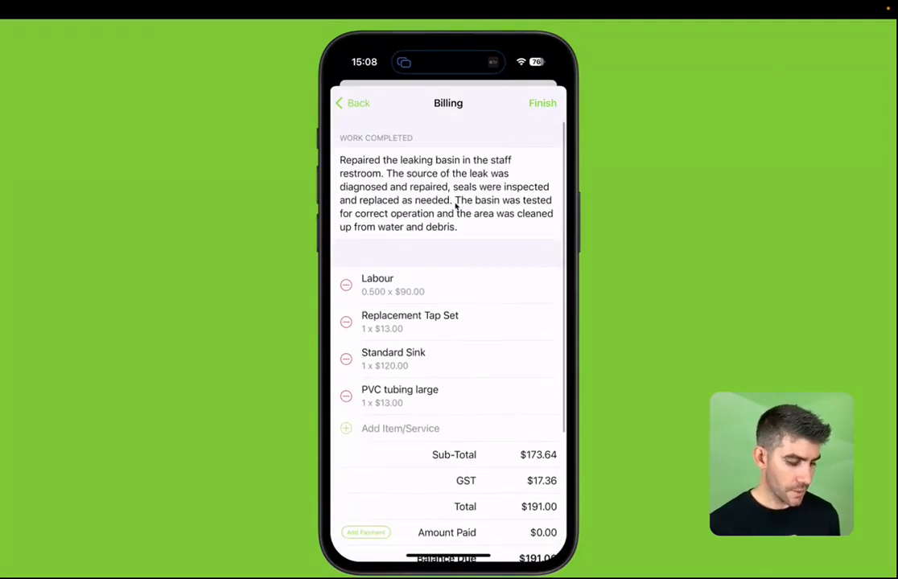
scroll(455, 207, down, 3)
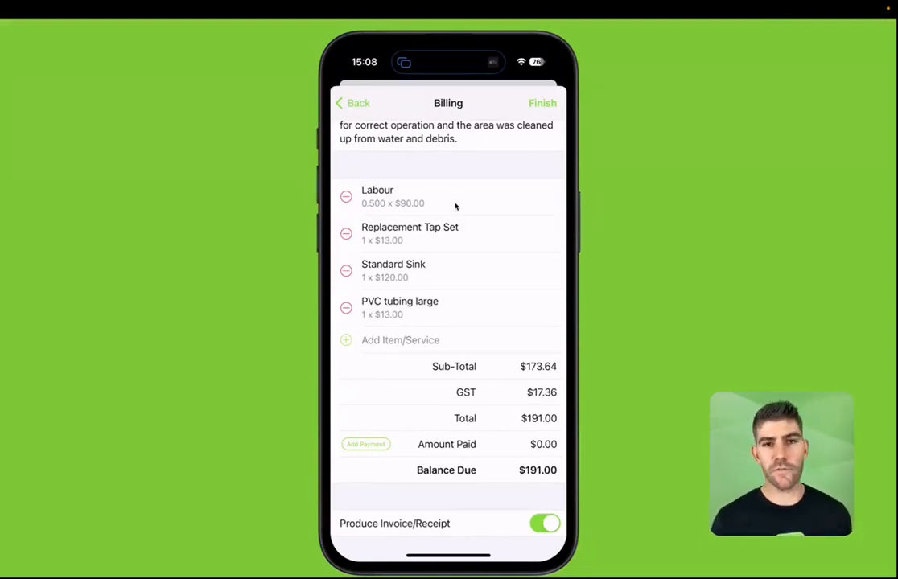
scroll(455, 207, down, 2)
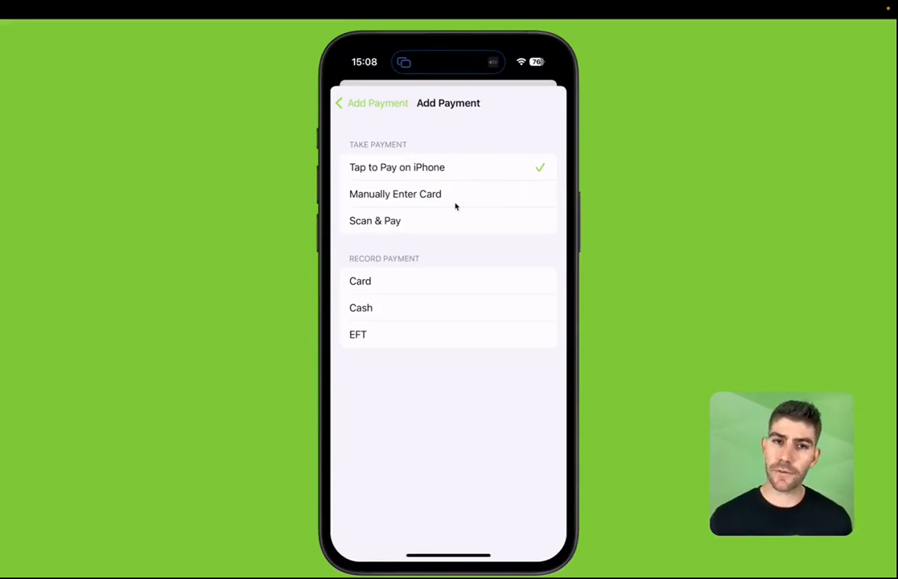
Step: Choose manual card entry to charge the $191.00 balance
click(455, 205)
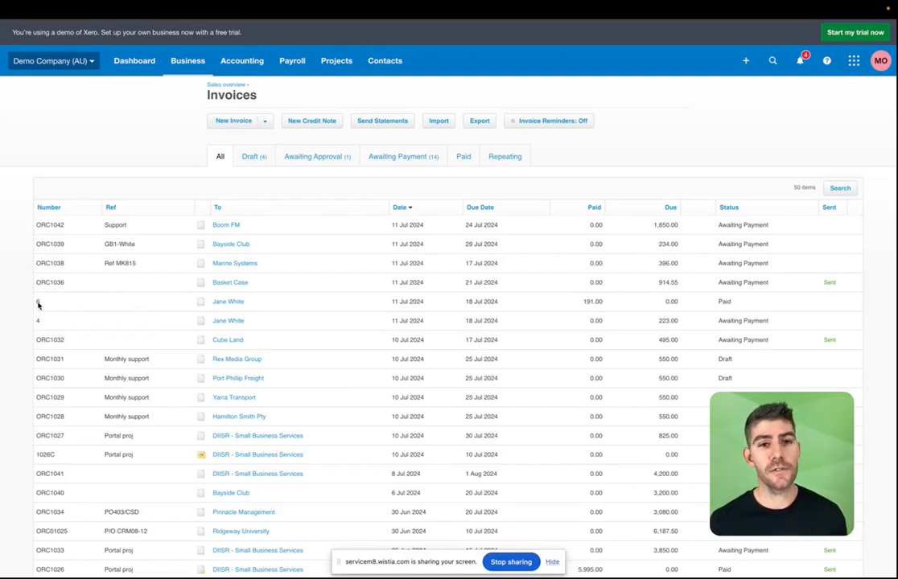
Step: Open Xero invoice 6 and review its four line items, $191.00 total and 0.00 due
click(282, 359)
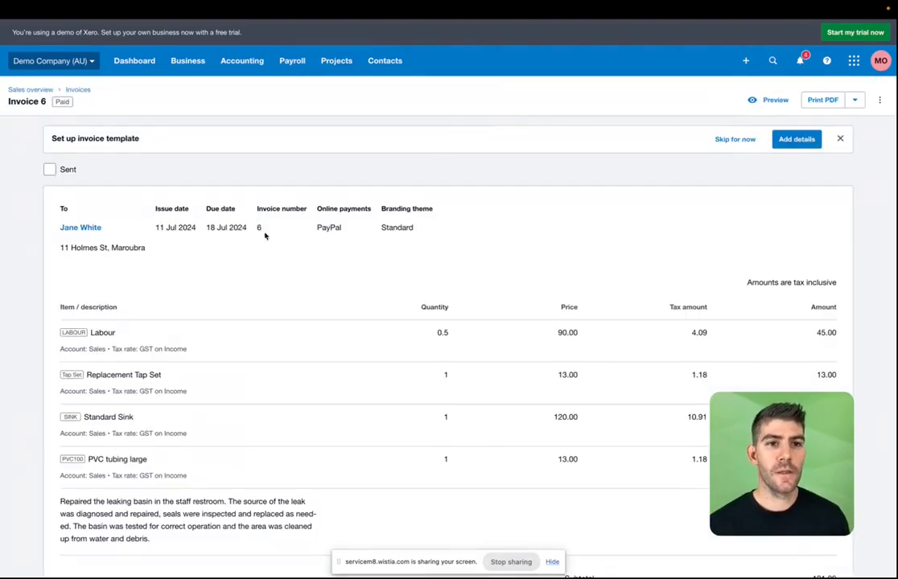
scroll(204, 304, down, 1)
scroll(203, 304, down, 2)
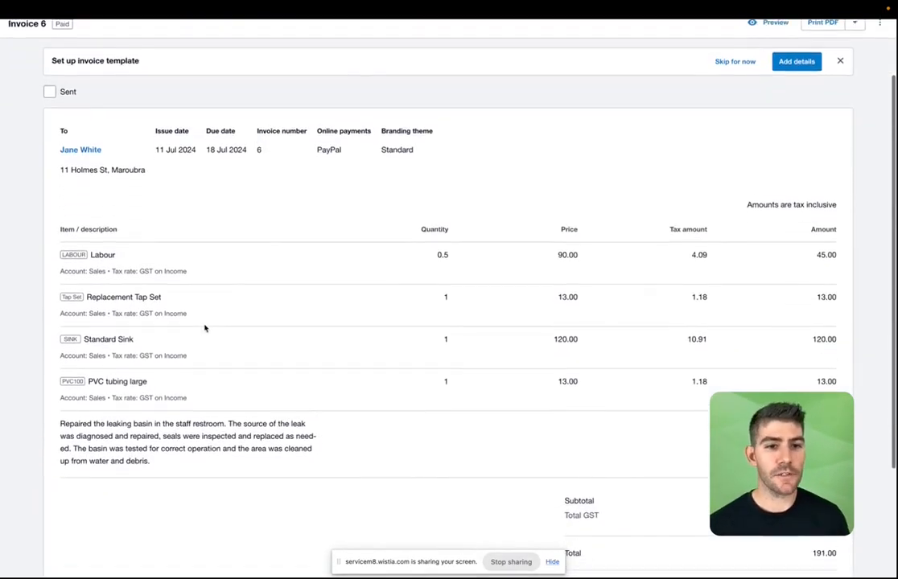
scroll(206, 432, down, 1)
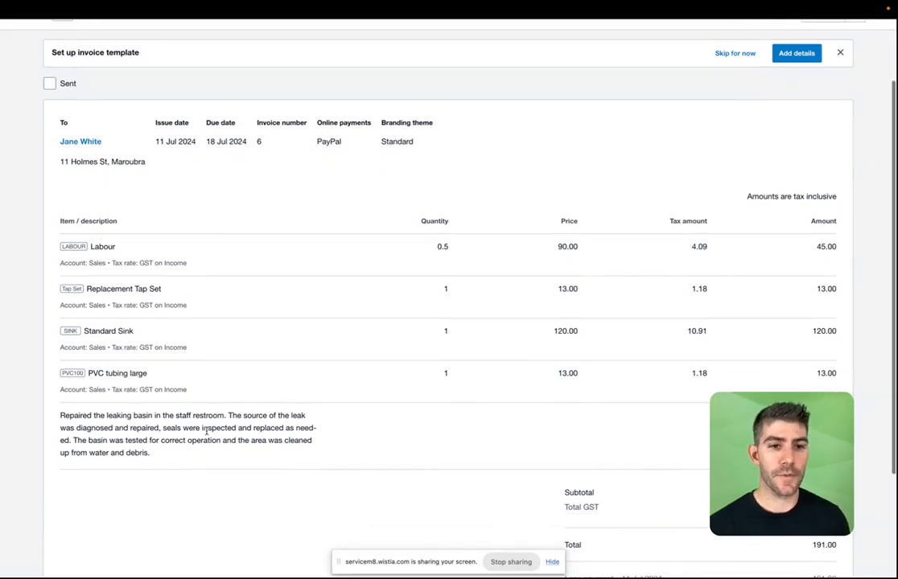
scroll(205, 430, down, 3)
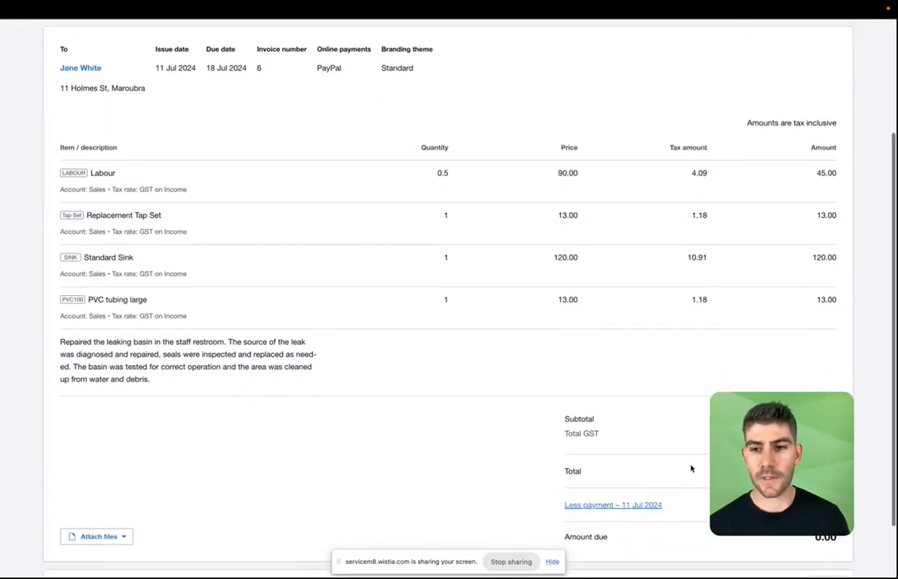
scroll(654, 470, up, 6)
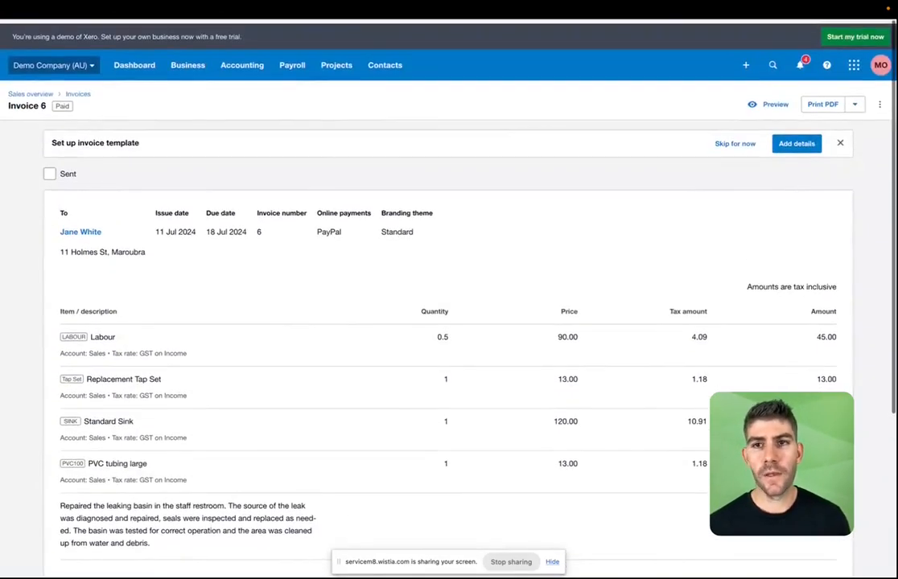
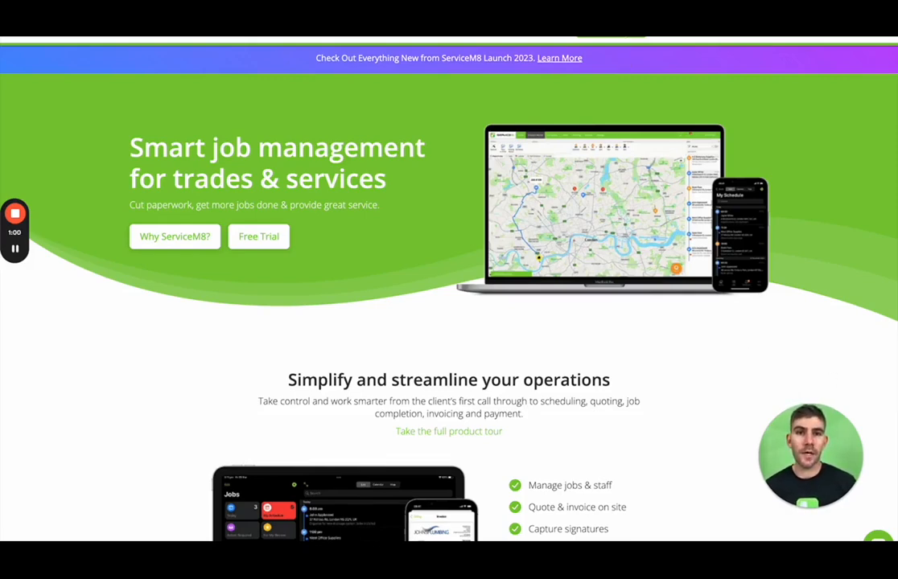
Step: Start the ServiceM8 free trial signup
click(619, 47)
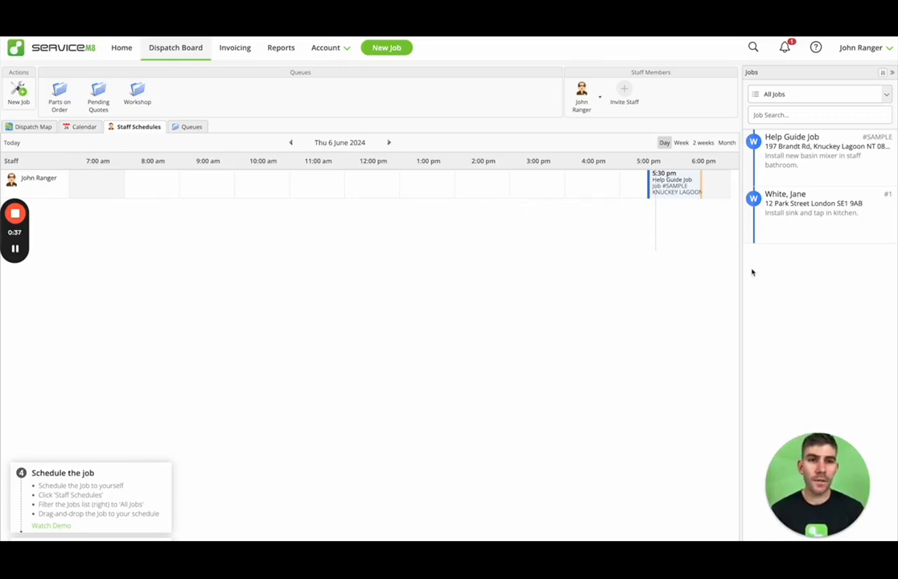
Step: Mark the Help Guide Job as a Quote and book it from 9:00 to about 11:45 am
double_click(803, 182)
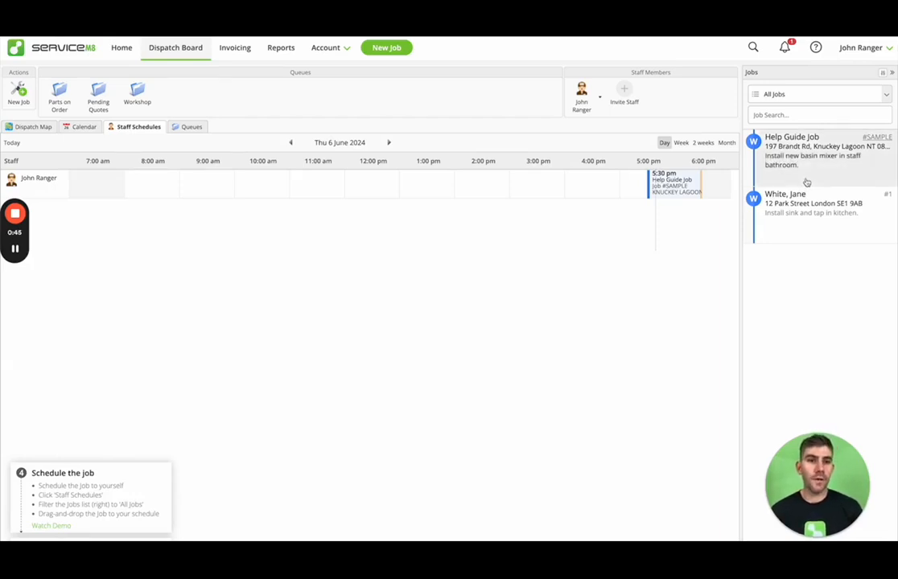
click(286, 199)
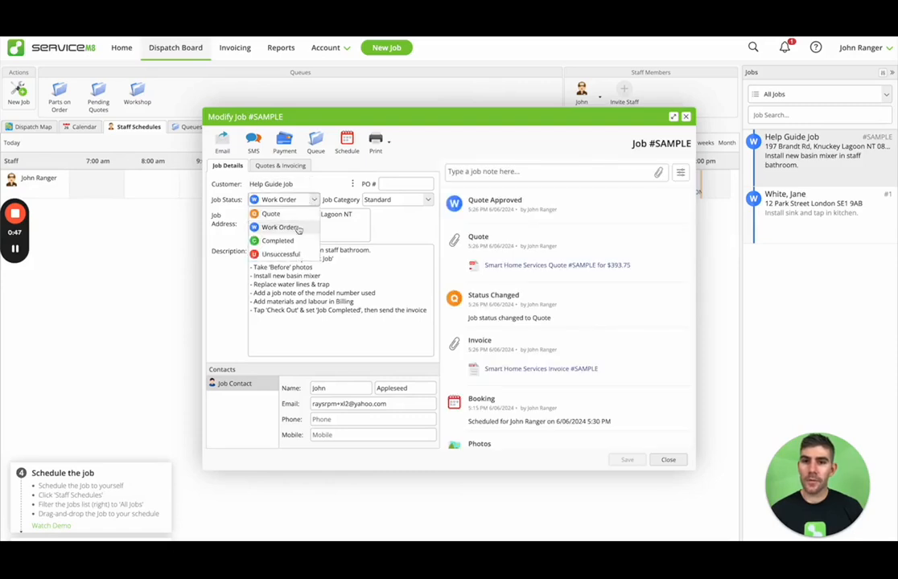
click(266, 212)
click(667, 460)
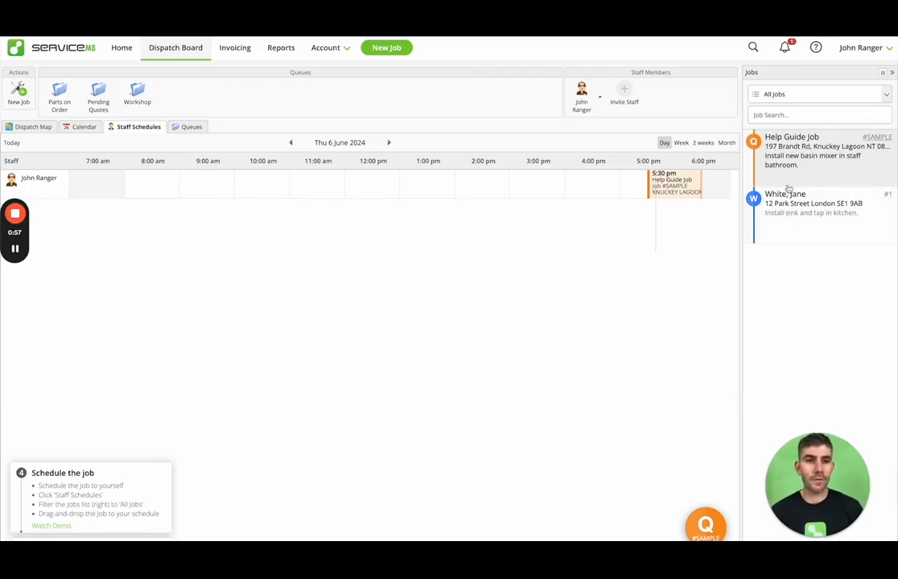
drag(805, 162, 214, 188)
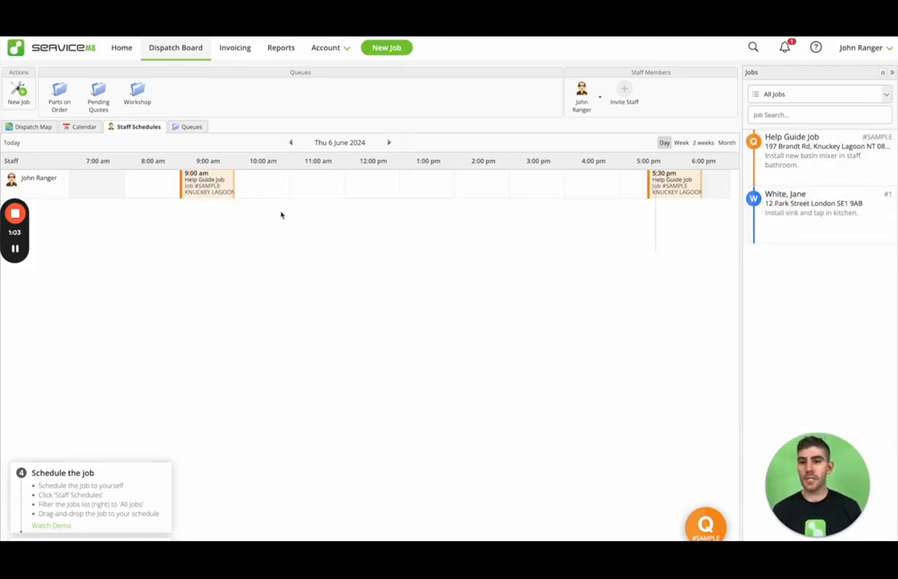
drag(234, 185, 343, 192)
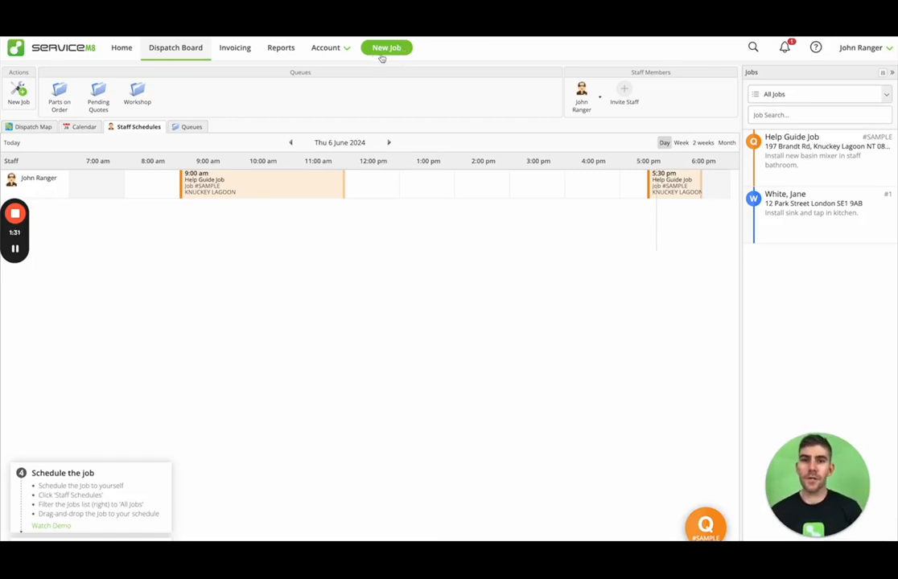
Step: Create a Work Order job for a new customer at their London address, described 'Install new boiler'
click(27, 105)
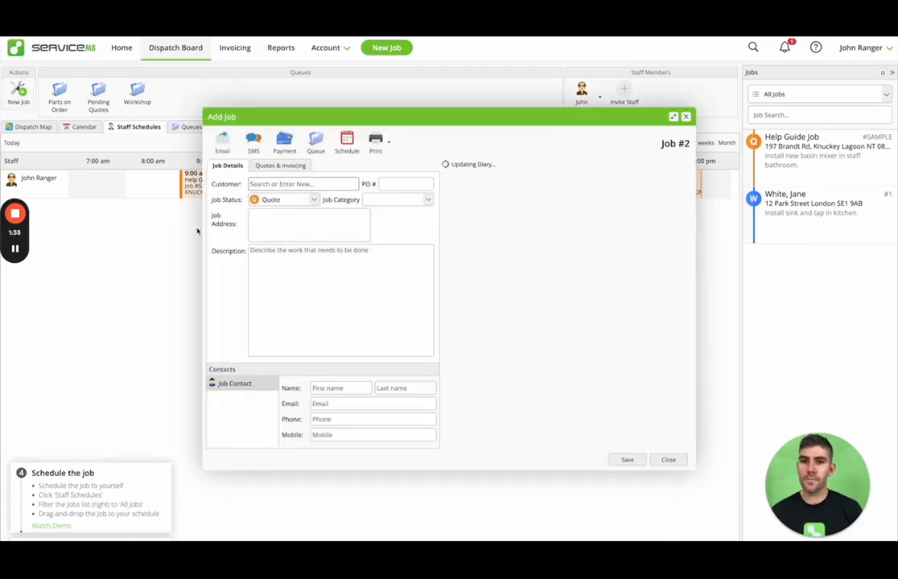
text(John Appleseed)
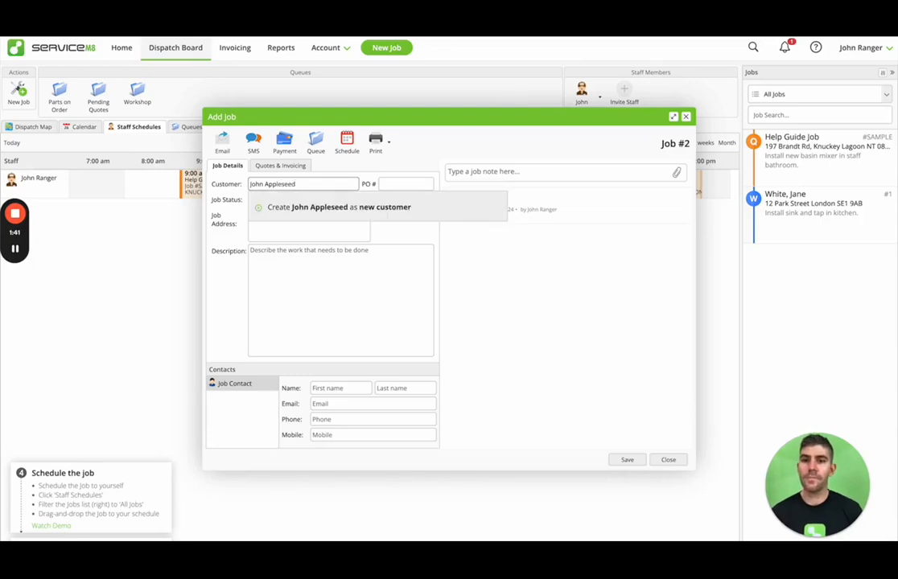
click(308, 209)
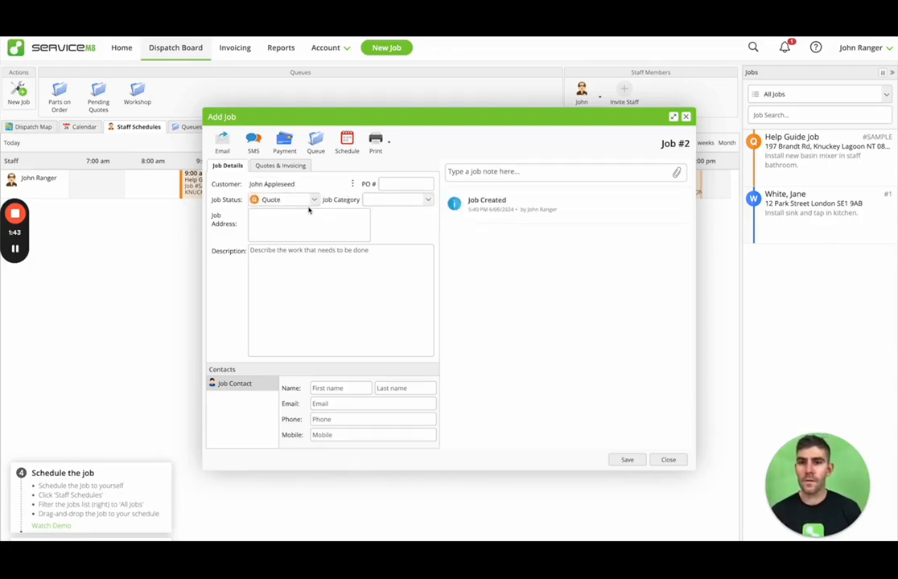
click(314, 202)
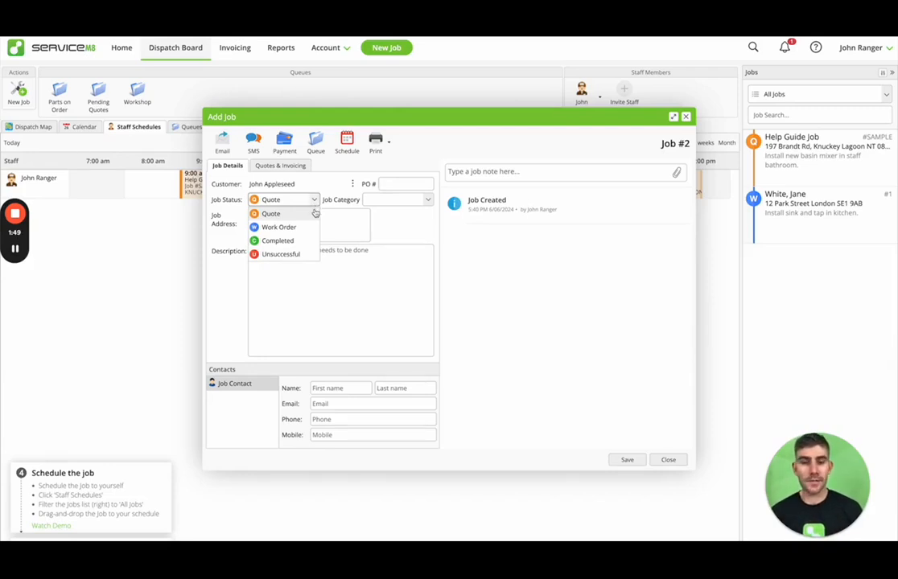
click(289, 227)
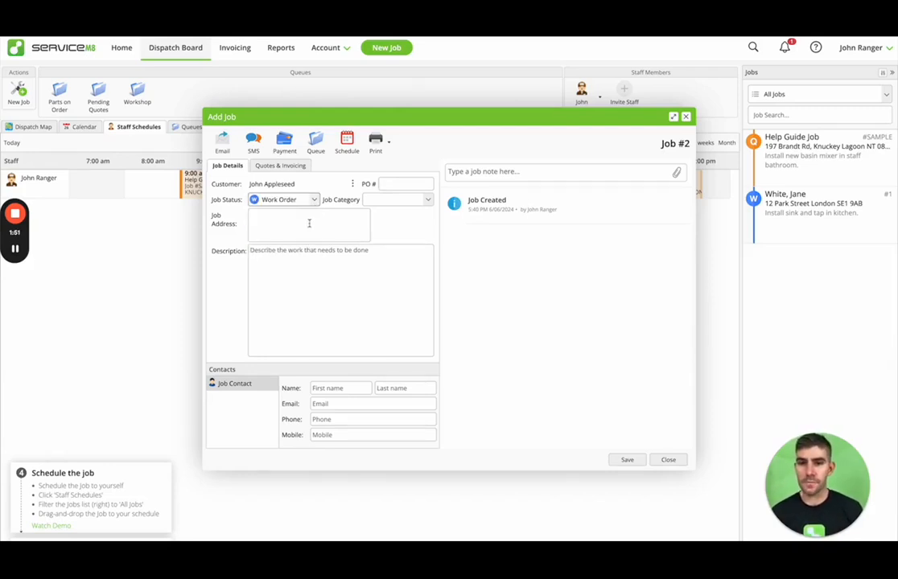
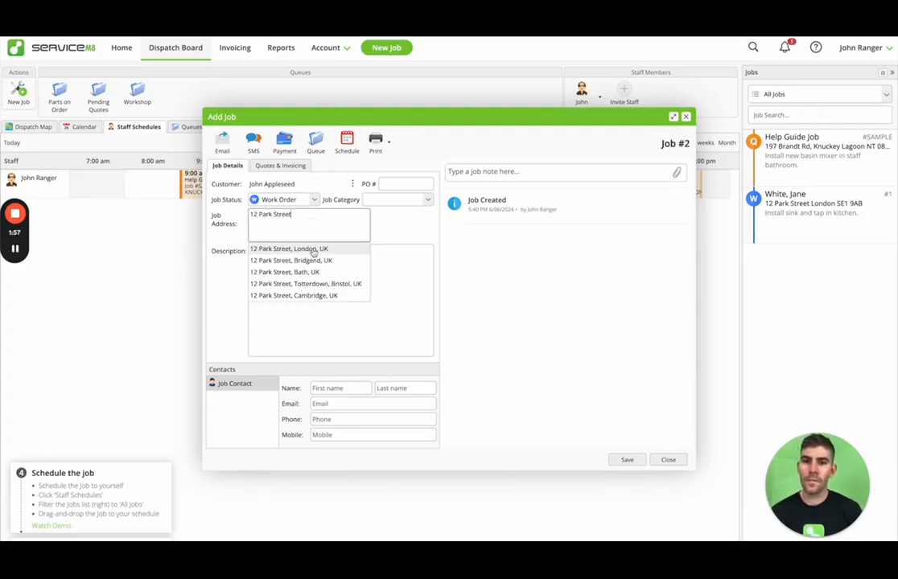
click(311, 250)
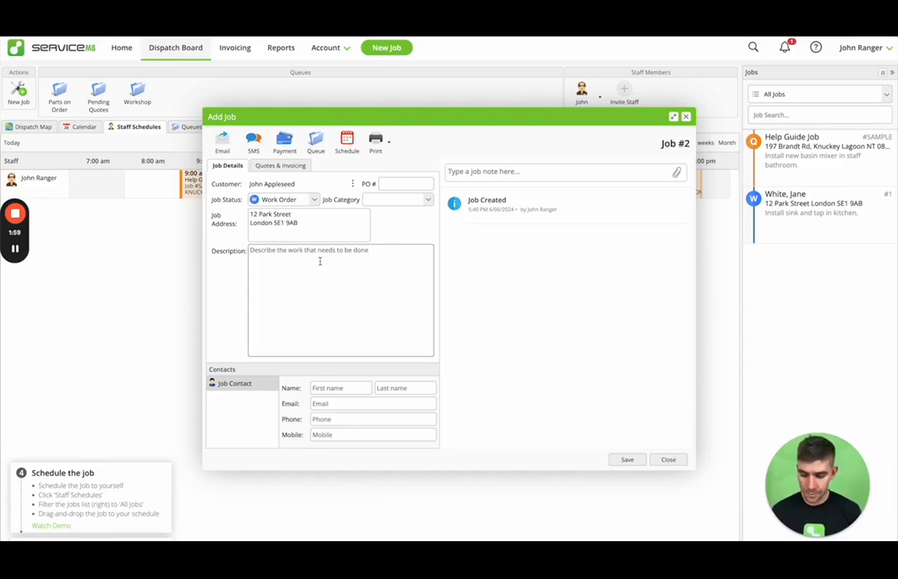
click(320, 261)
text(Install )
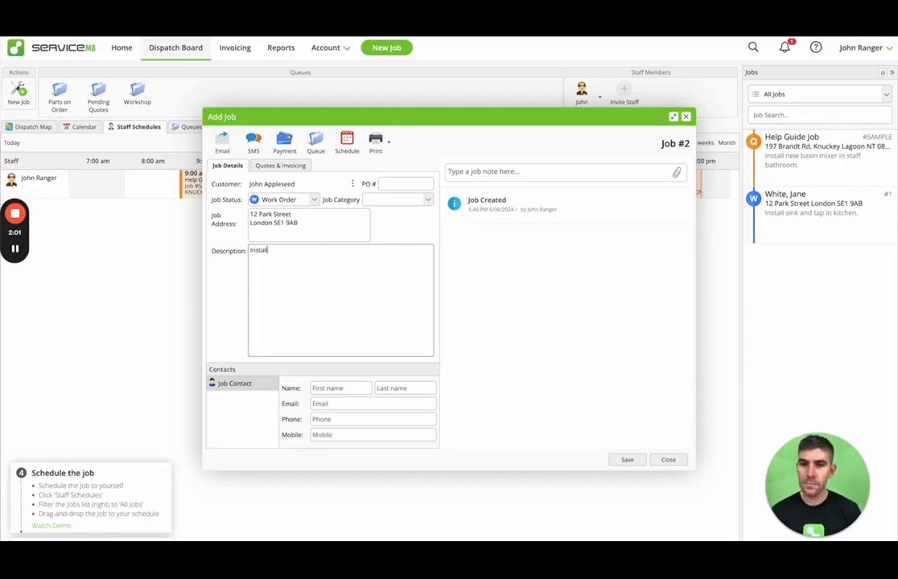
text(new boiler)
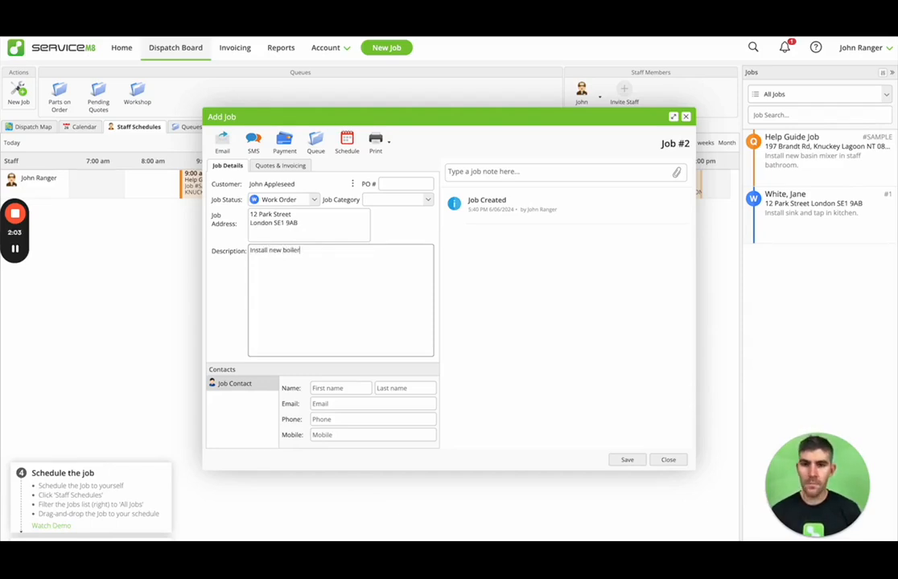
Step: Fill in the contact's first name, last name, email and mobile, then save the job
click(333, 384)
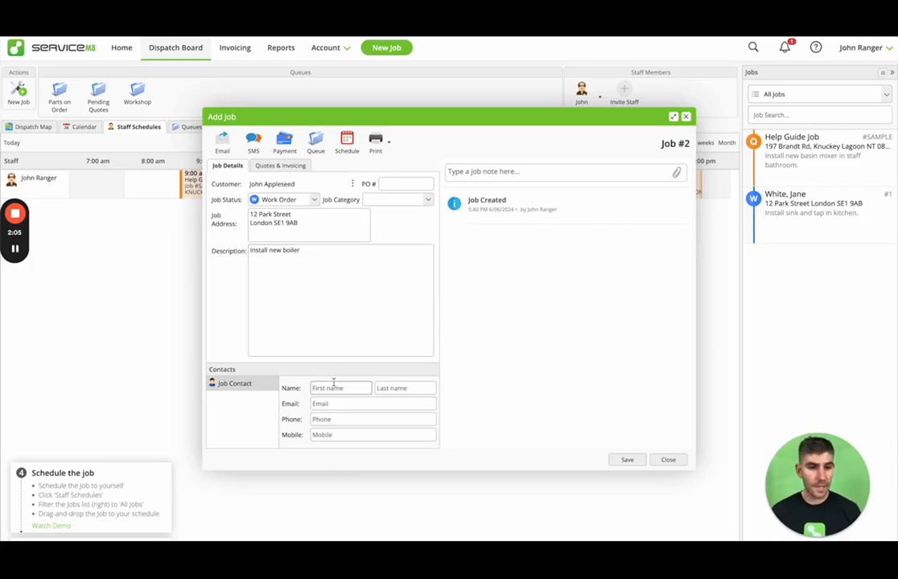
text(John Appl)
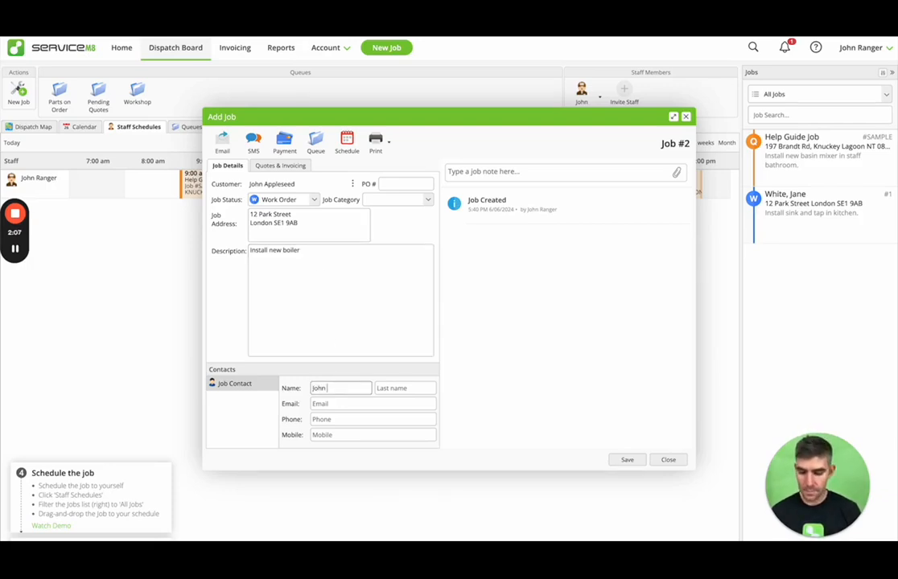
key(BackSpace)
key(BackSpace)
key(BackSpace)
key(BackSpace)
key(BackSpace)
key(Tab)
text(Appleseed)
key(Tab)
text(john)
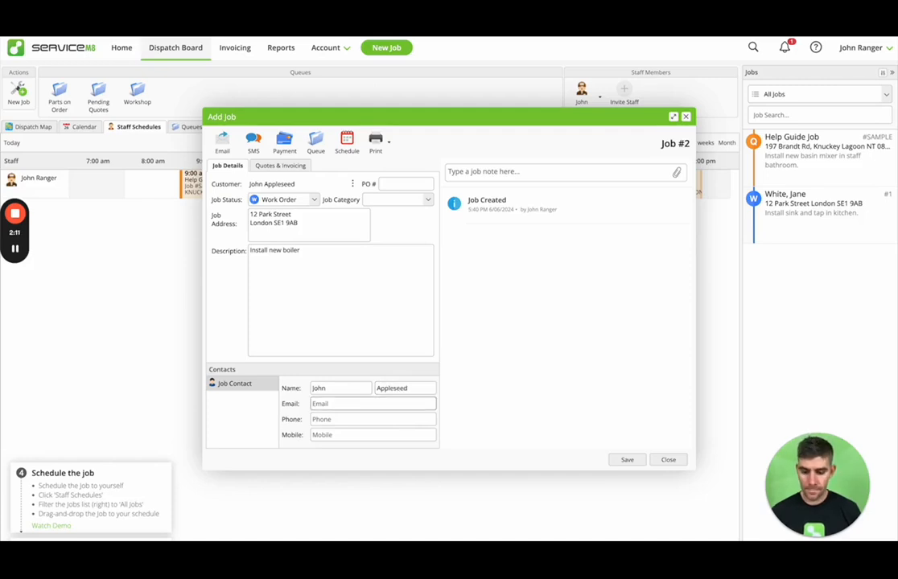
text(@)
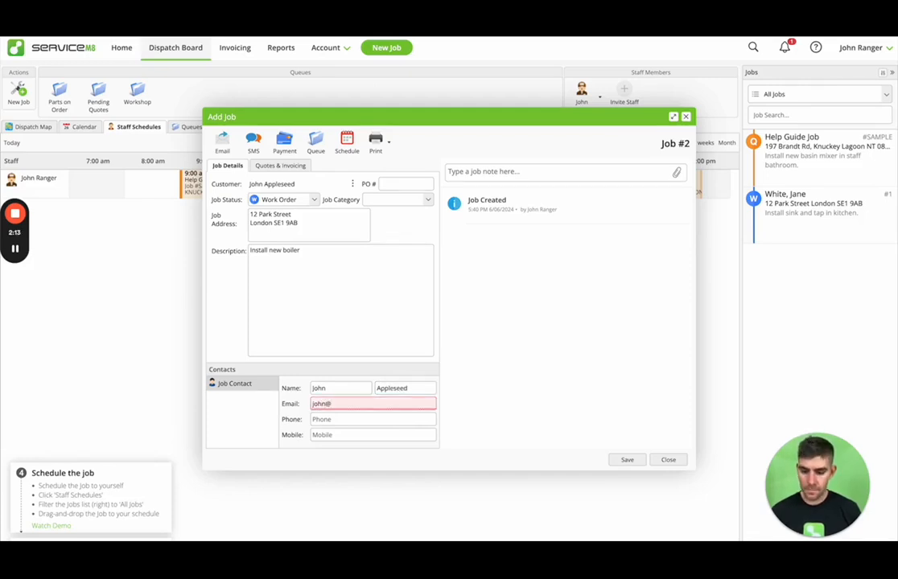
text(example.co.uk)
key(Tab)
key(Tab)
text(0711)
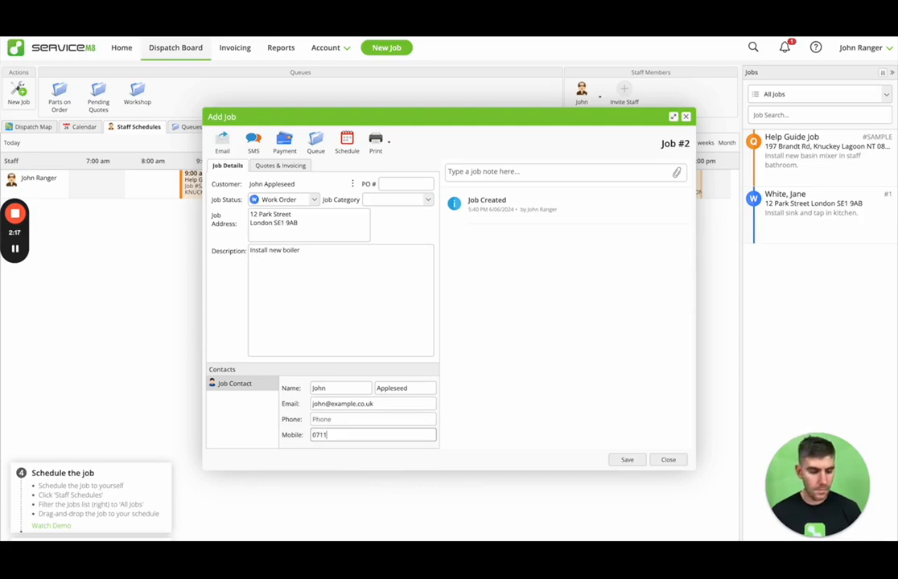
text( 123 456)
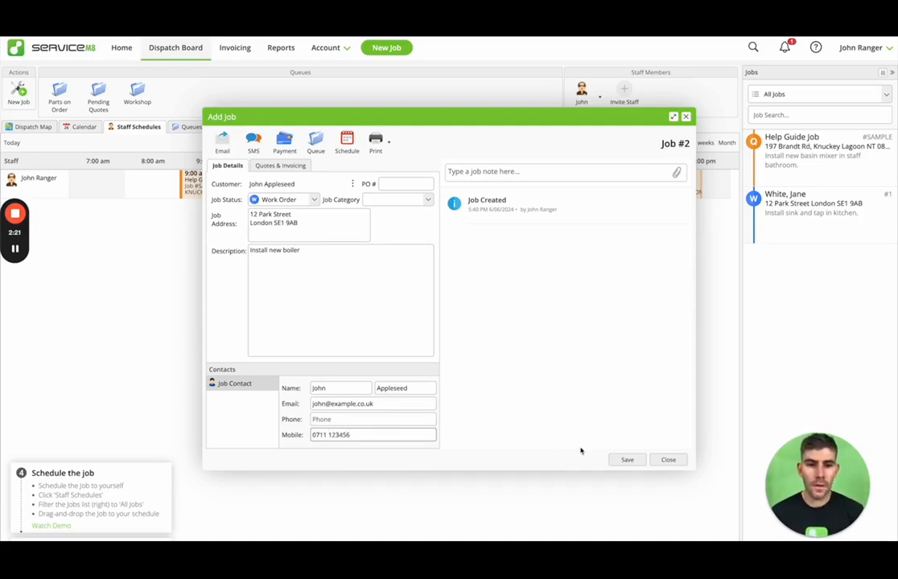
click(626, 460)
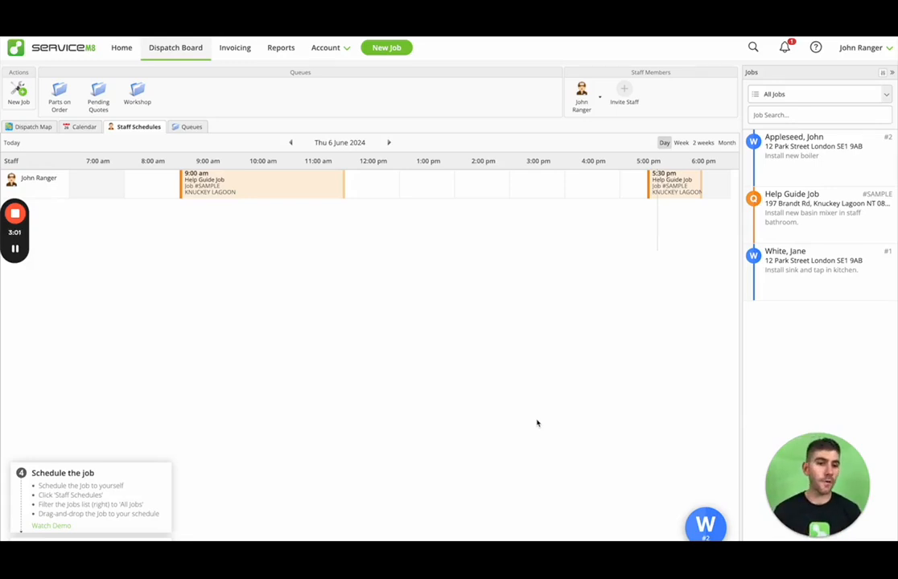
Step: Reopen job #2 to review it, close it, then bring up the Invite Staff form
double_click(793, 157)
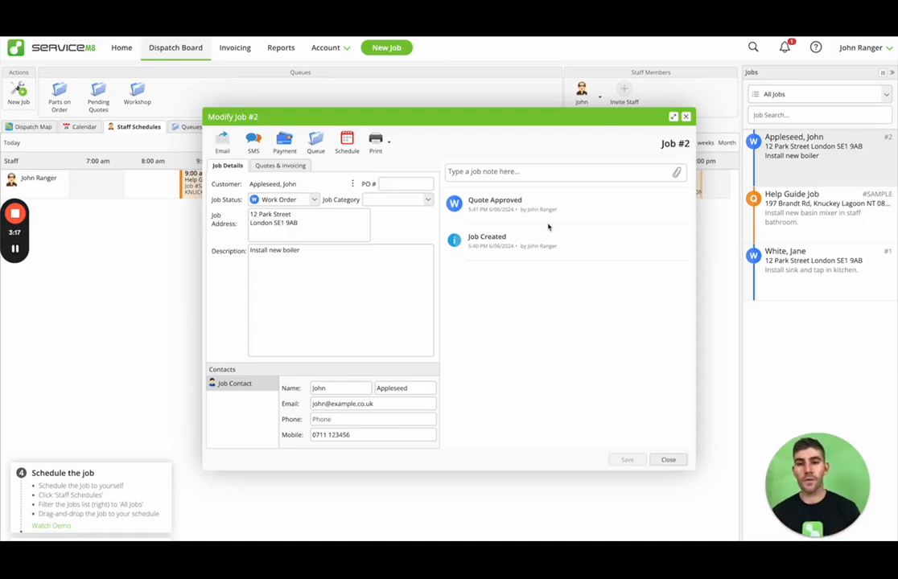
click(666, 460)
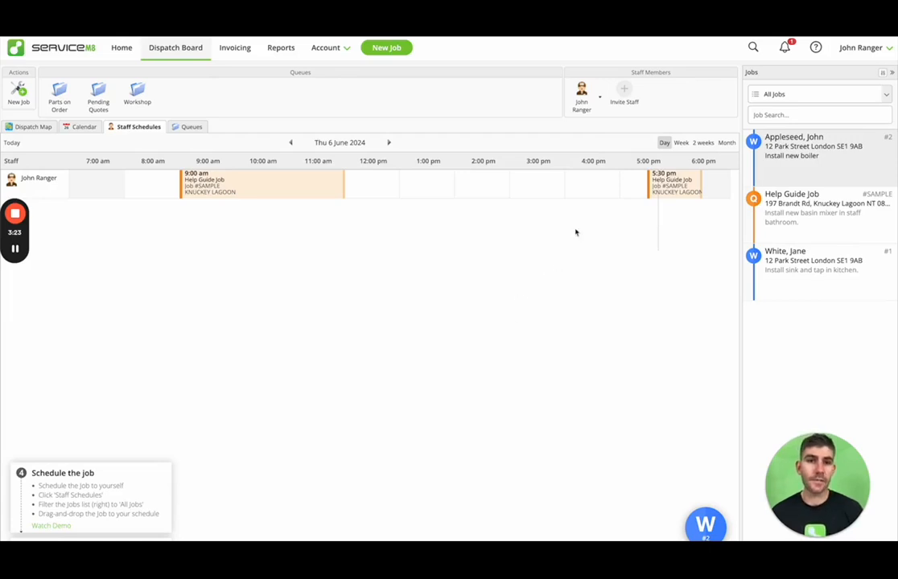
click(626, 98)
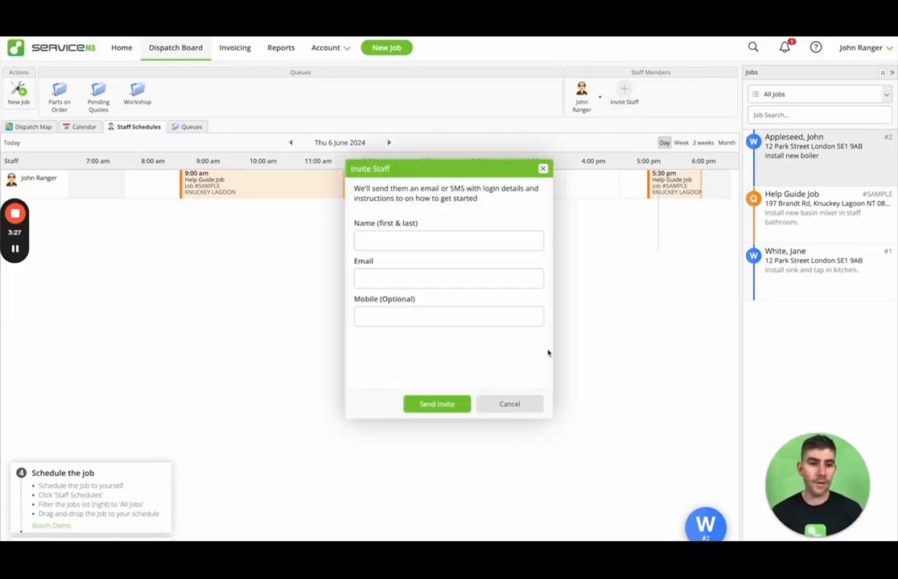
Step: Dismiss the invitation, then try a New Staff form with Default Staff Role and discard it
click(509, 403)
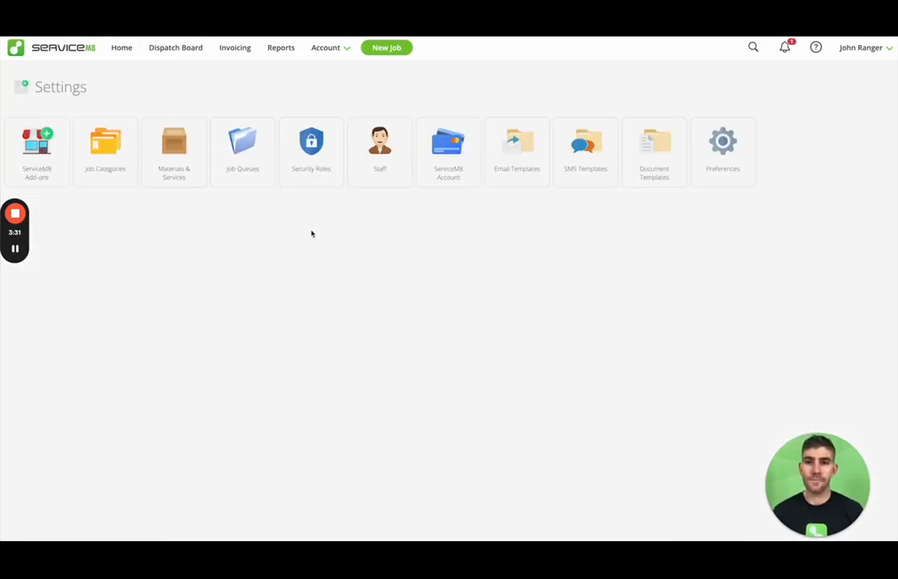
click(364, 184)
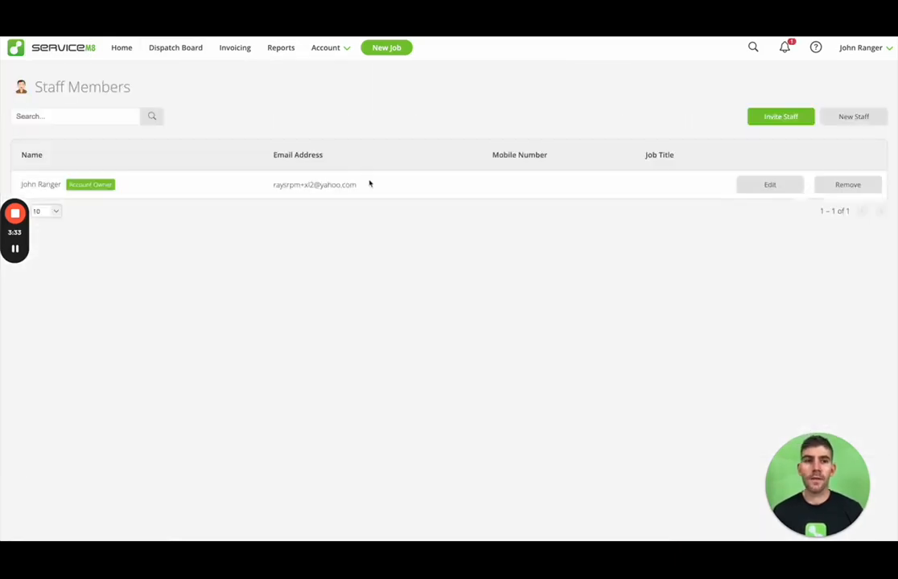
click(844, 121)
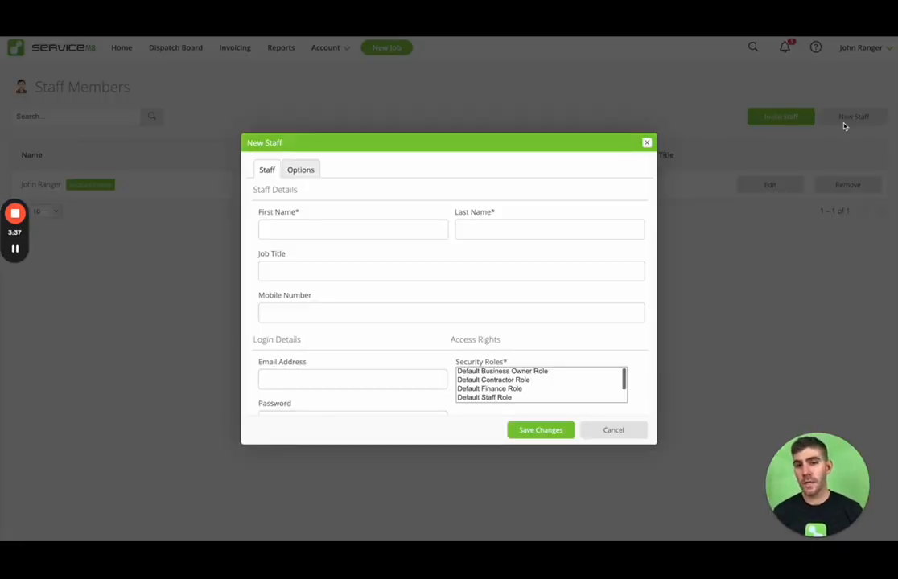
scroll(499, 258, down, 1)
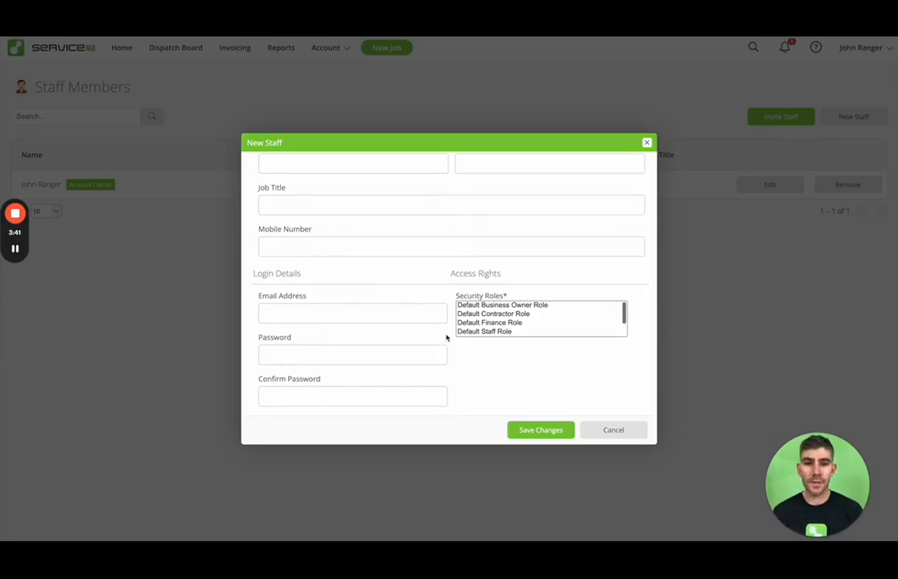
click(510, 331)
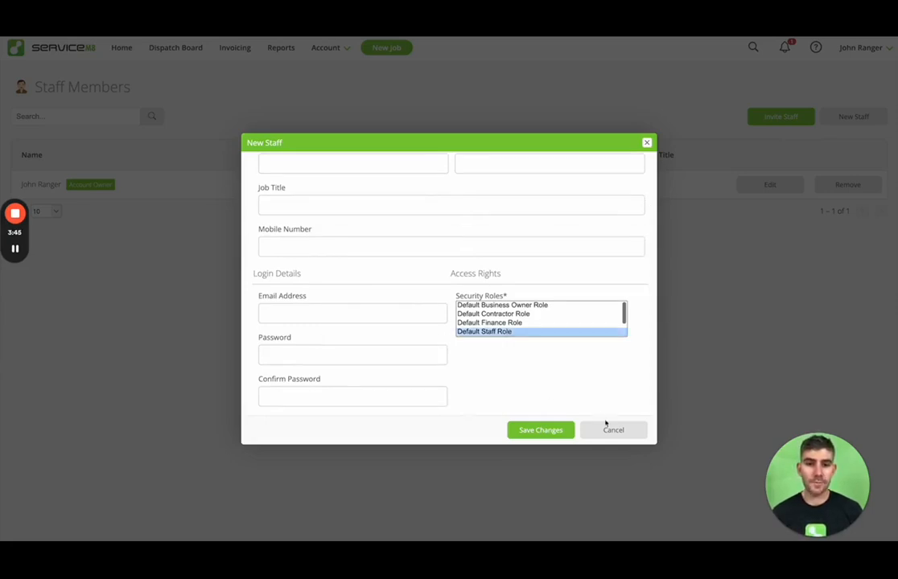
click(609, 427)
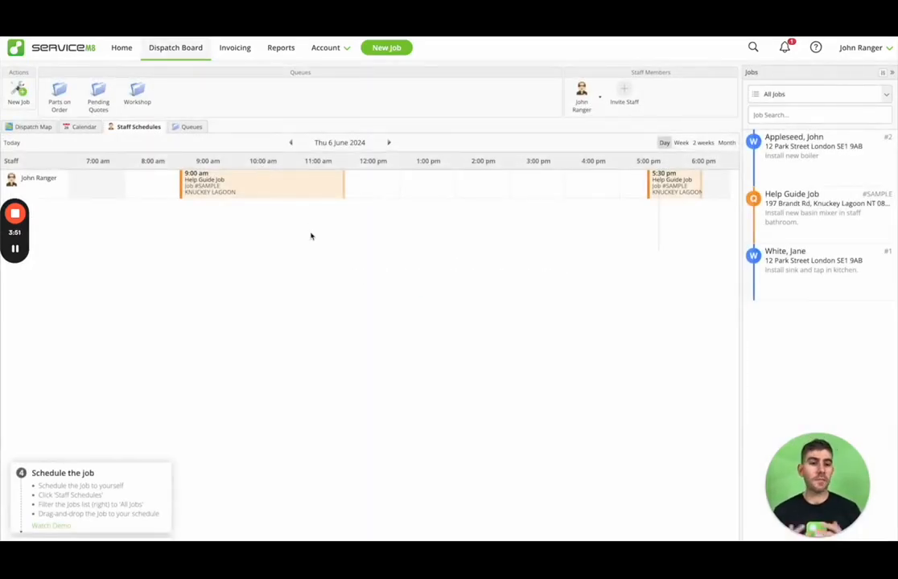
Step: Browse the Add-ons catalogue from Account Settings, then return to the Dispatch Board
click(343, 50)
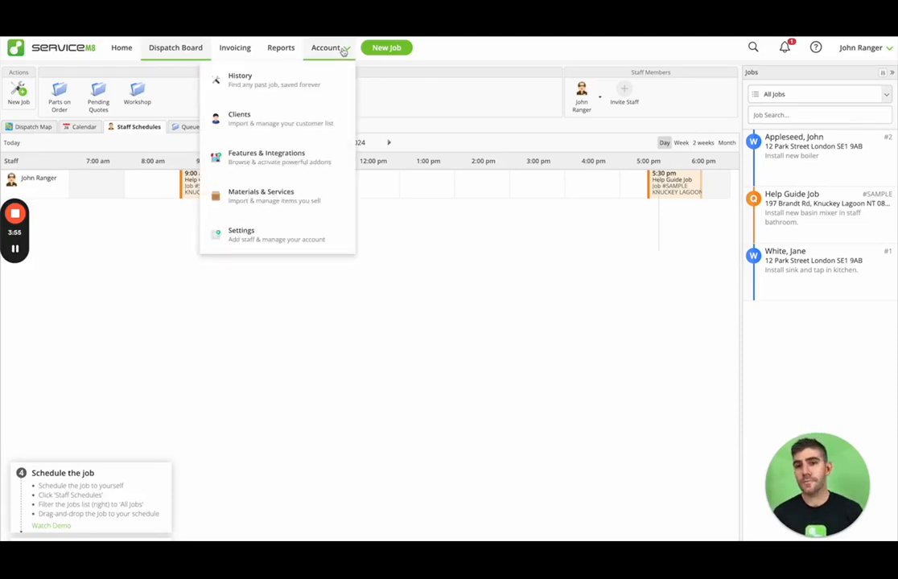
click(298, 246)
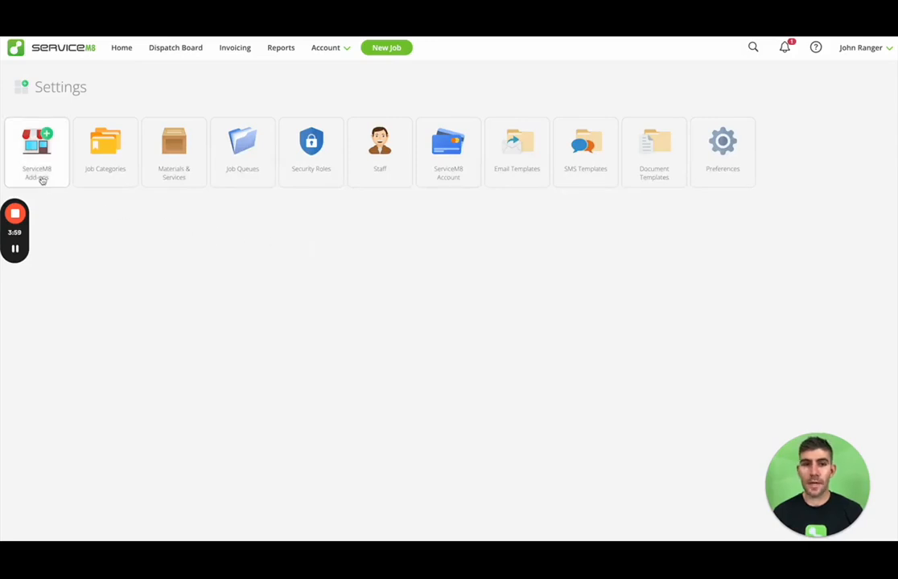
click(42, 179)
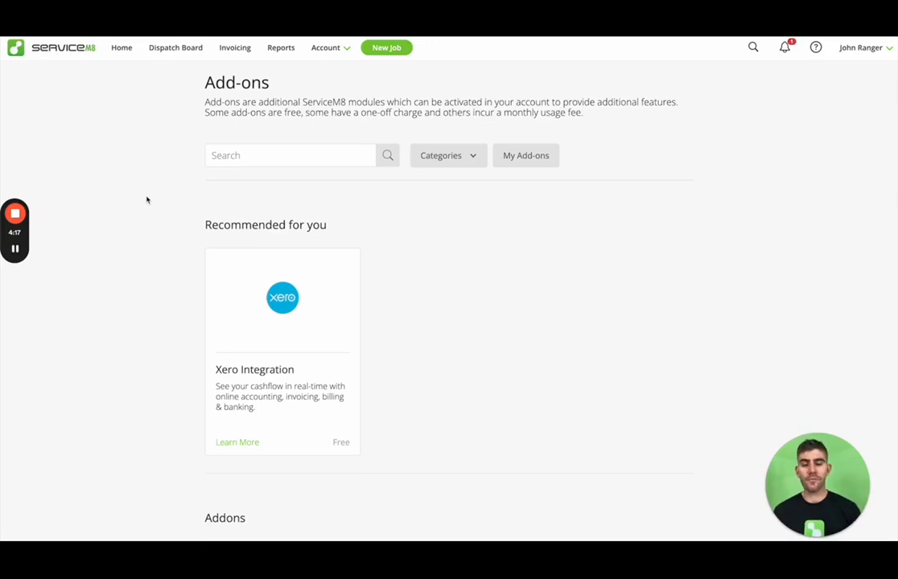
scroll(144, 221, down, 5)
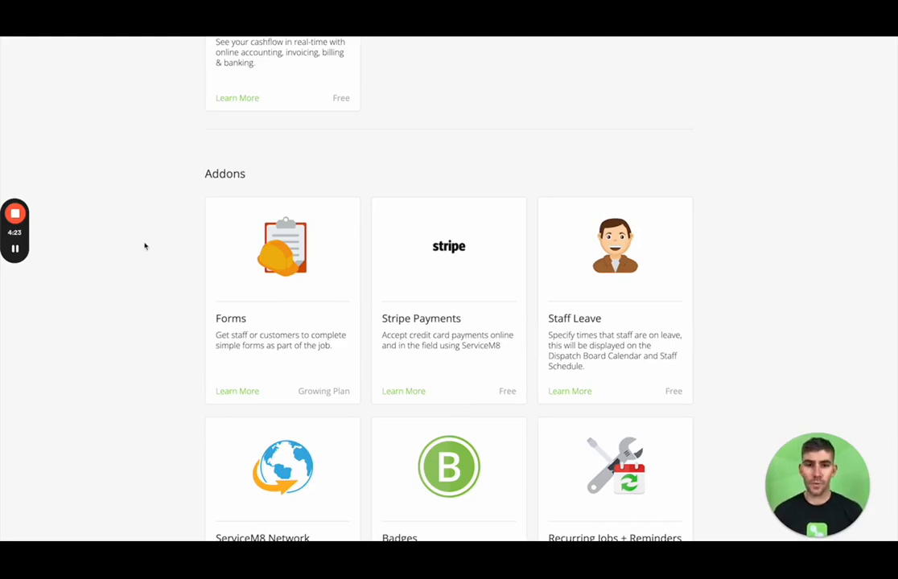
scroll(144, 245, down, 1)
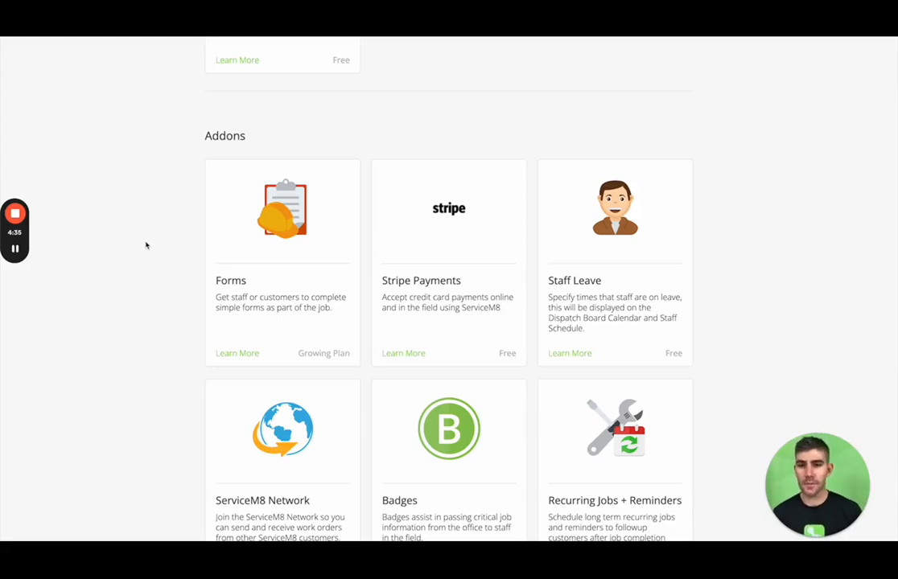
scroll(144, 247, down, 10)
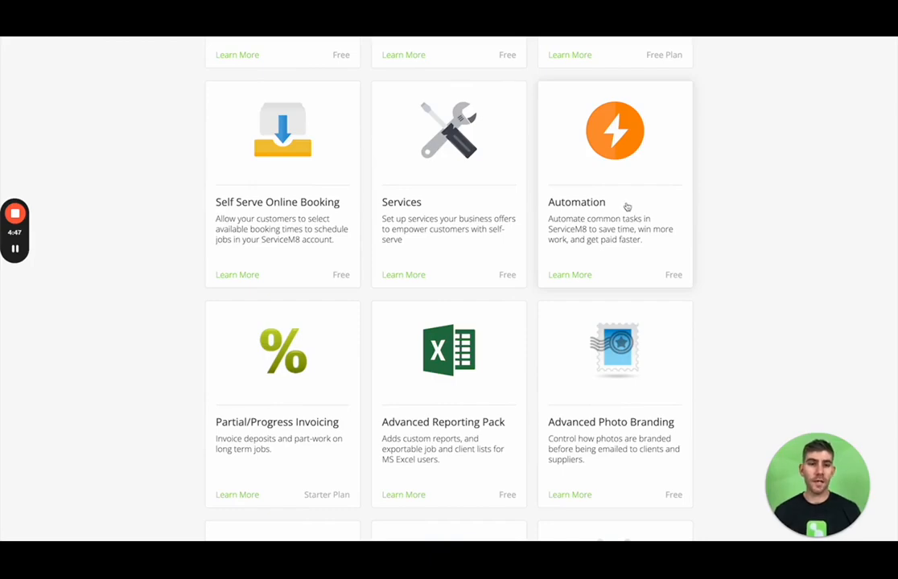
scroll(627, 207, up, 15)
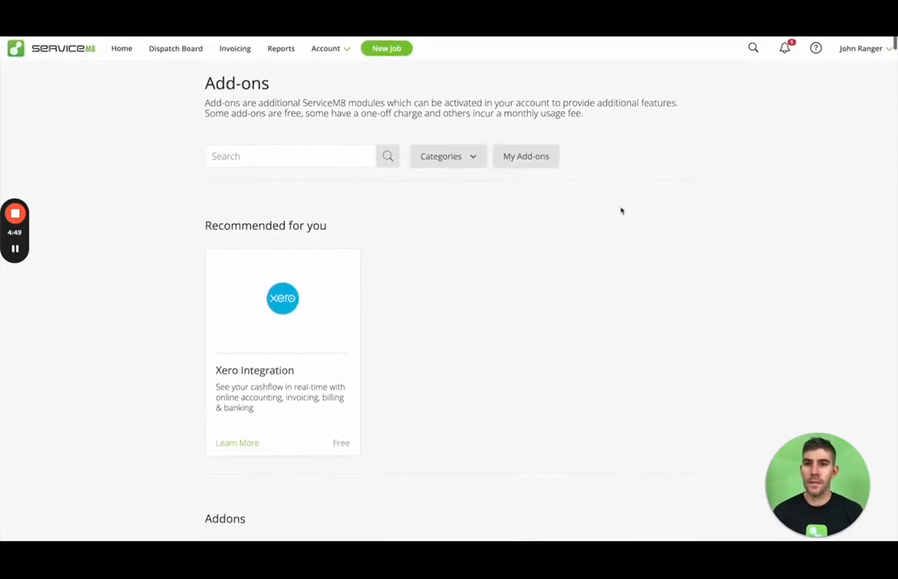
click(184, 57)
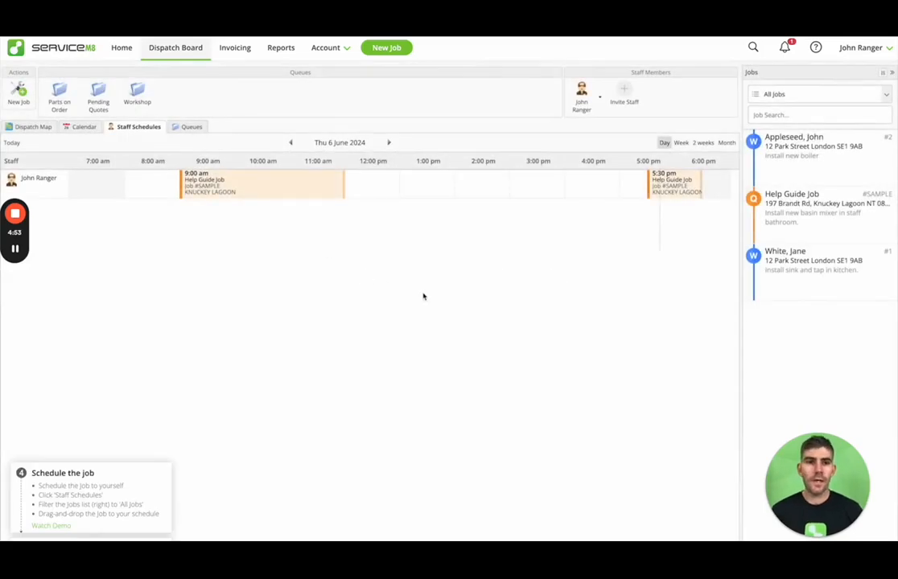
Step: Look over job #2's Quotes & Invoicing details and close it unchanged
double_click(784, 151)
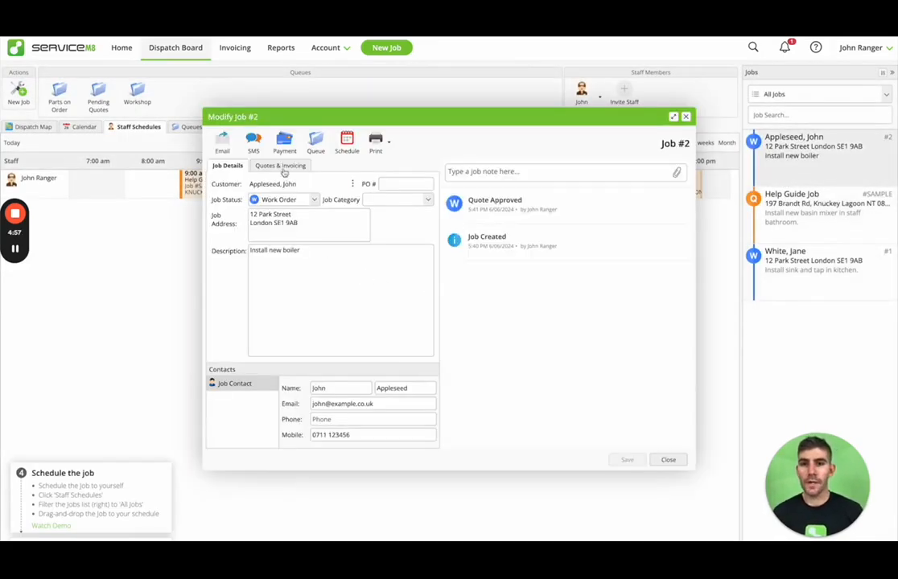
click(273, 165)
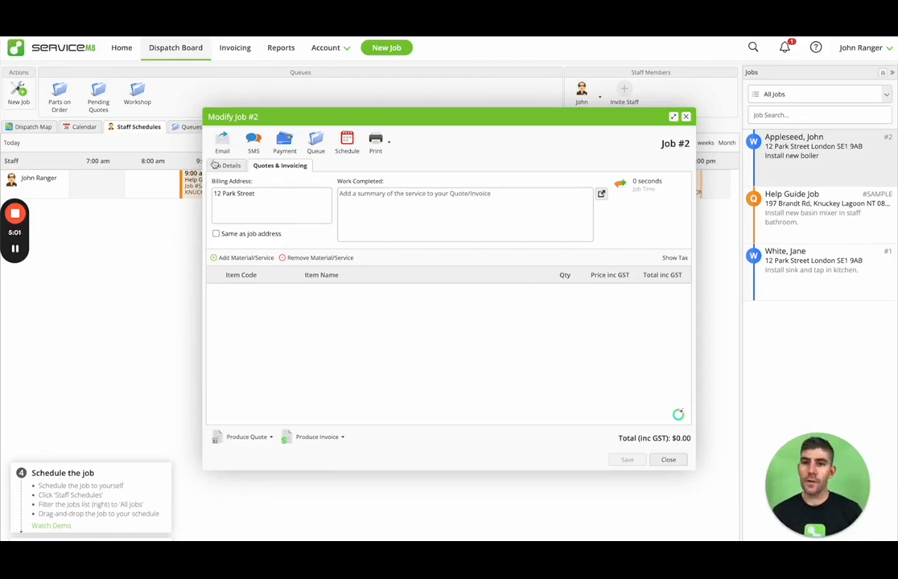
click(225, 167)
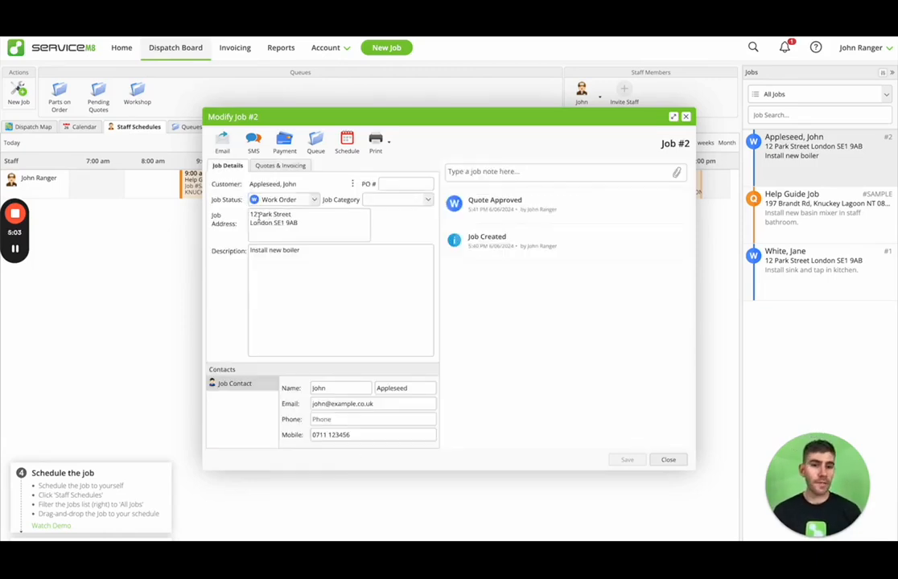
click(667, 460)
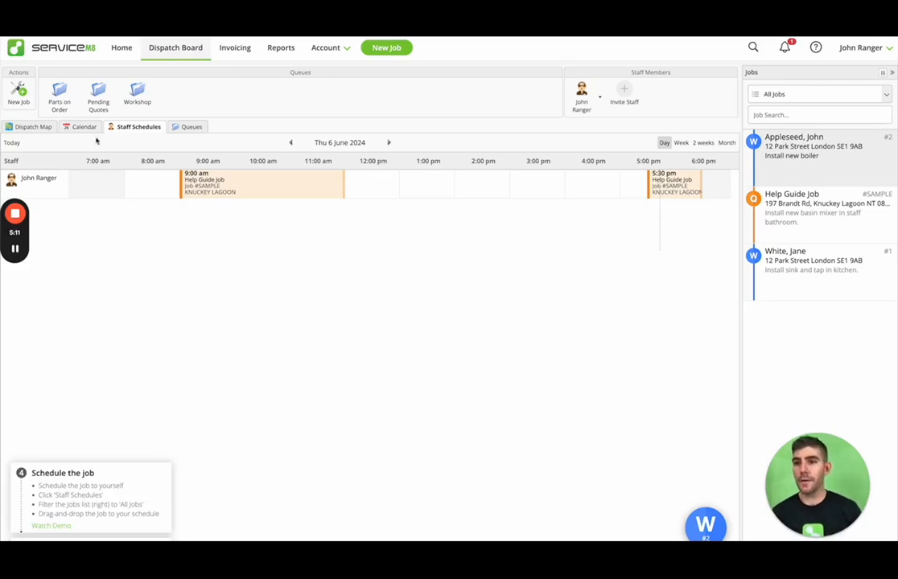
Step: Start a new job for the existing customer, then discard it without saving
click(19, 90)
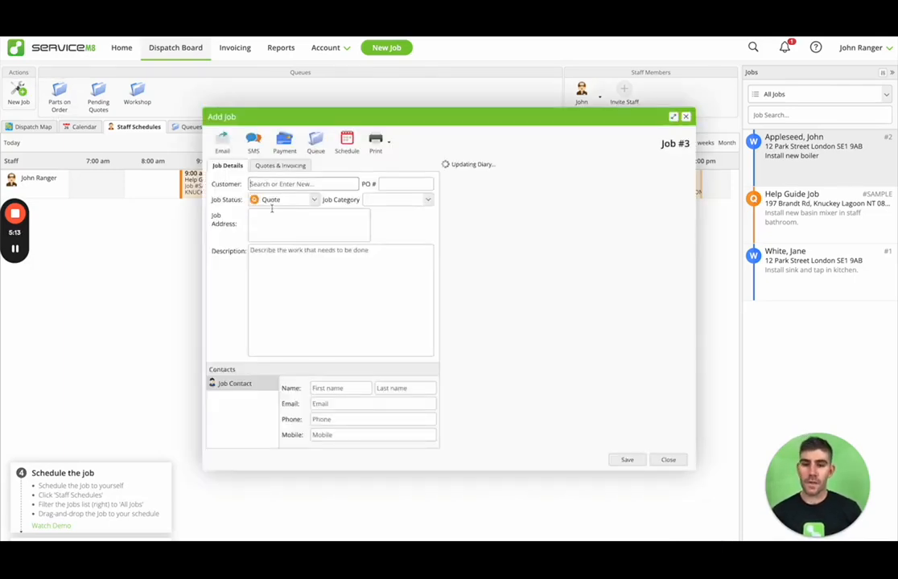
text(john)
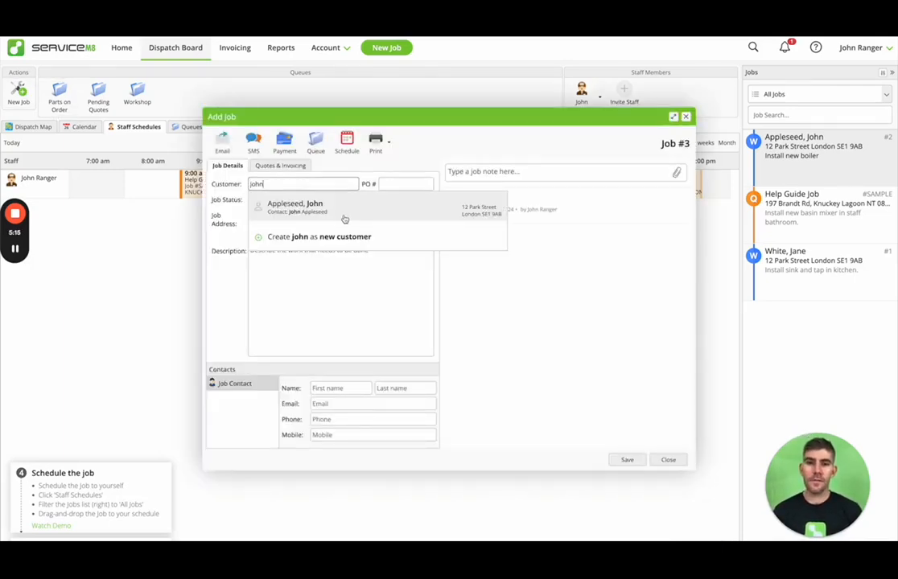
click(345, 219)
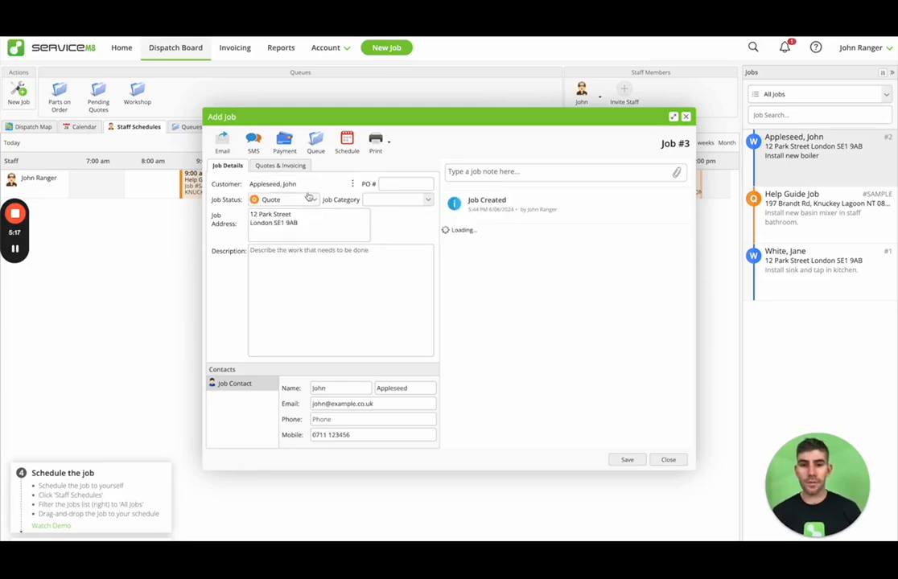
click(667, 460)
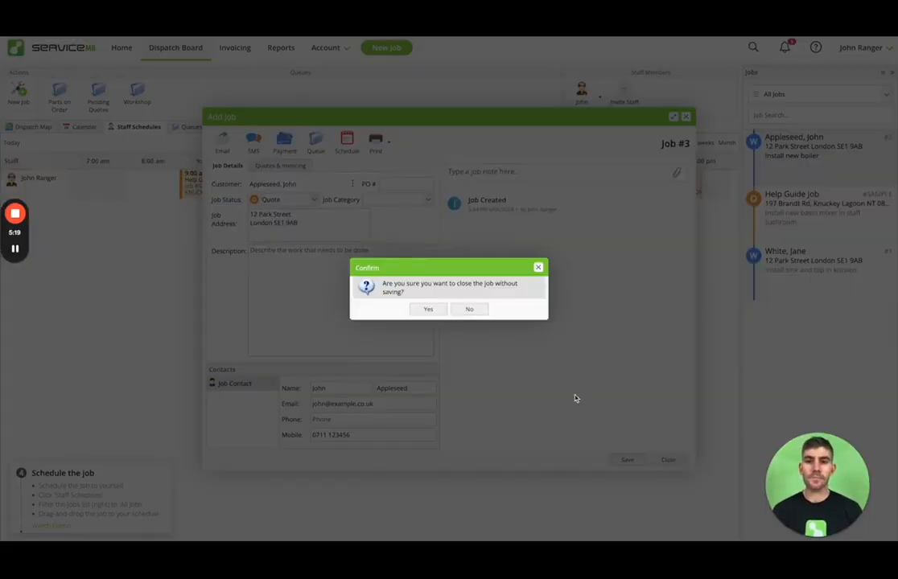
click(432, 309)
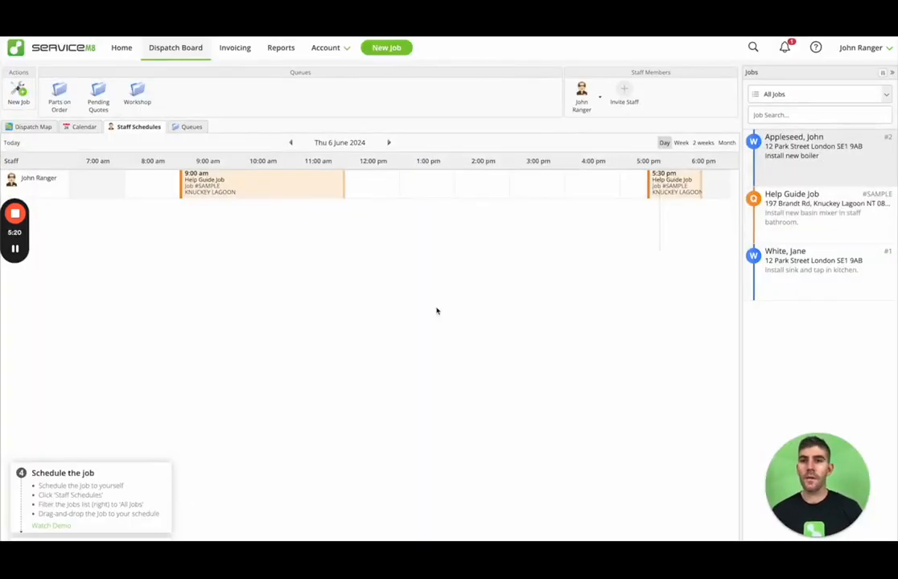
Step: Open job #2 and dismiss the customer's client record
click(325, 48)
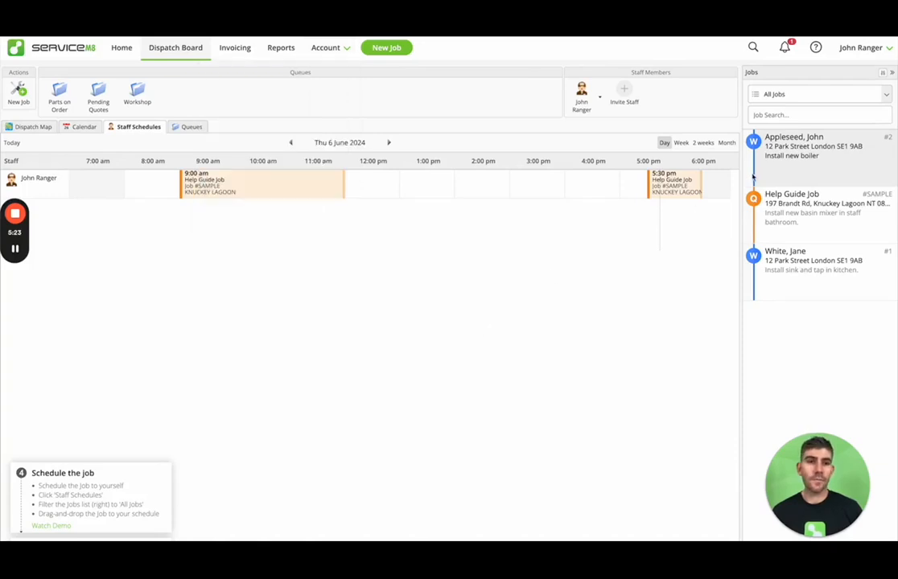
double_click(297, 188)
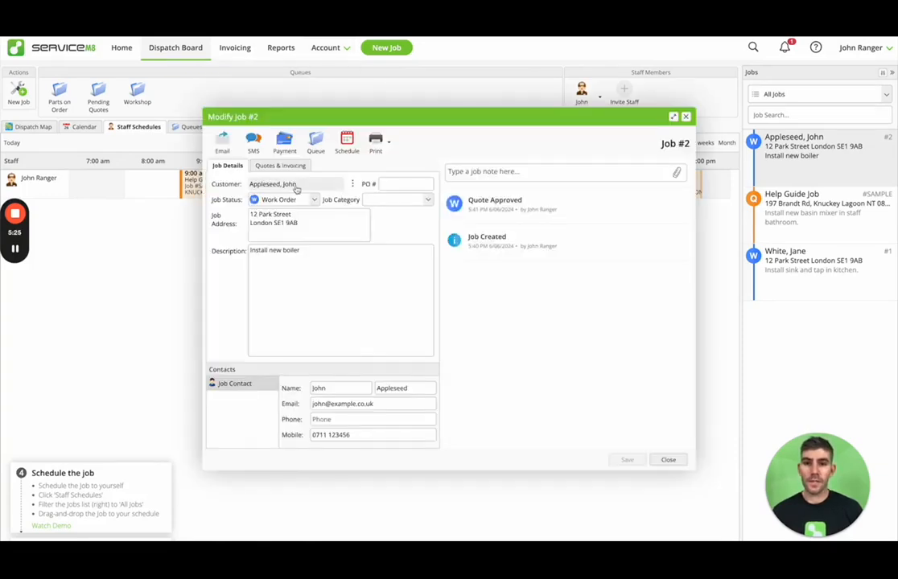
click(297, 186)
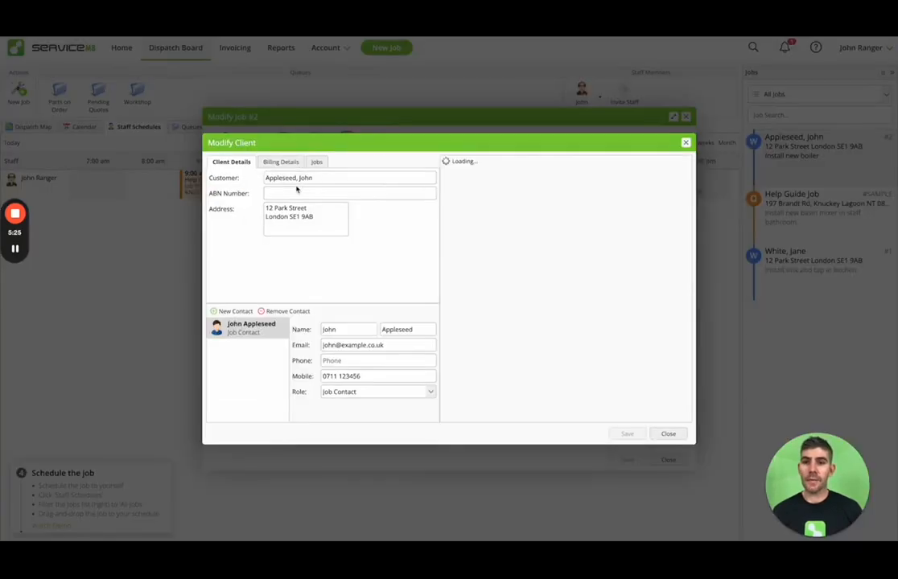
click(668, 434)
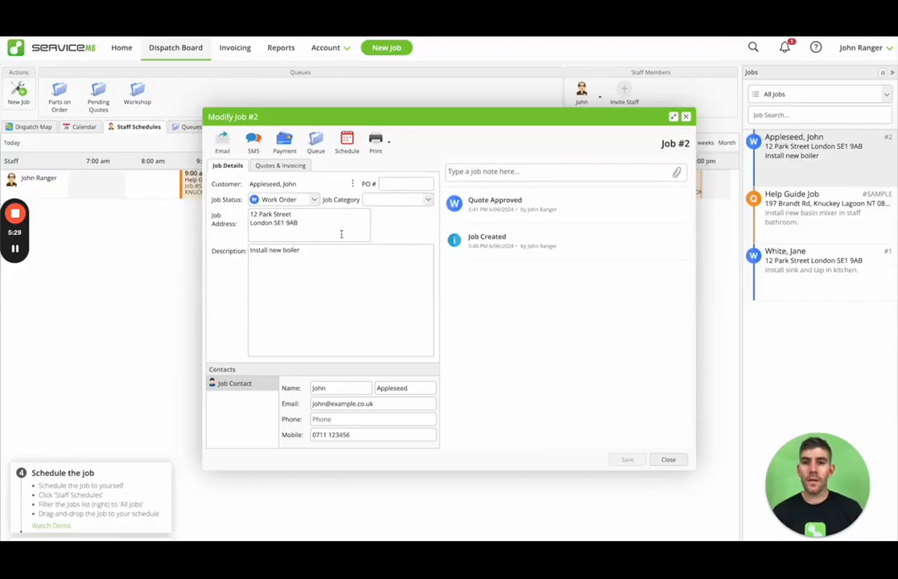
Step: Add a new Bosch Boiler item code priced 1500 to job #2 and save it
click(289, 167)
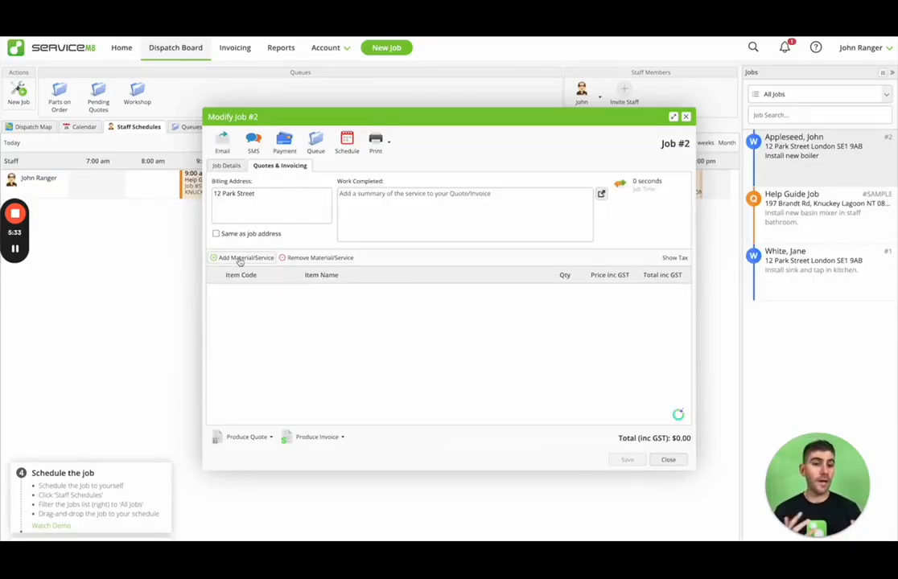
click(239, 259)
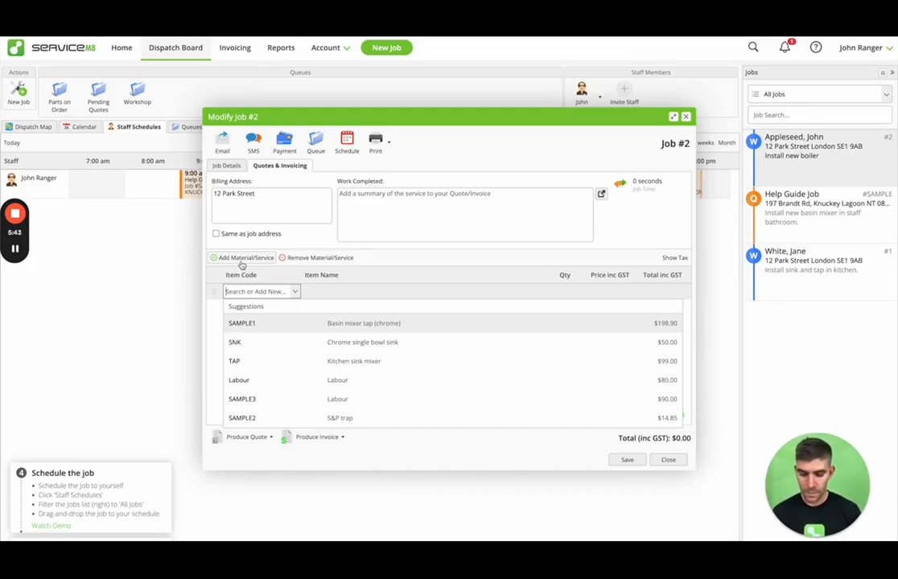
text(Boch)
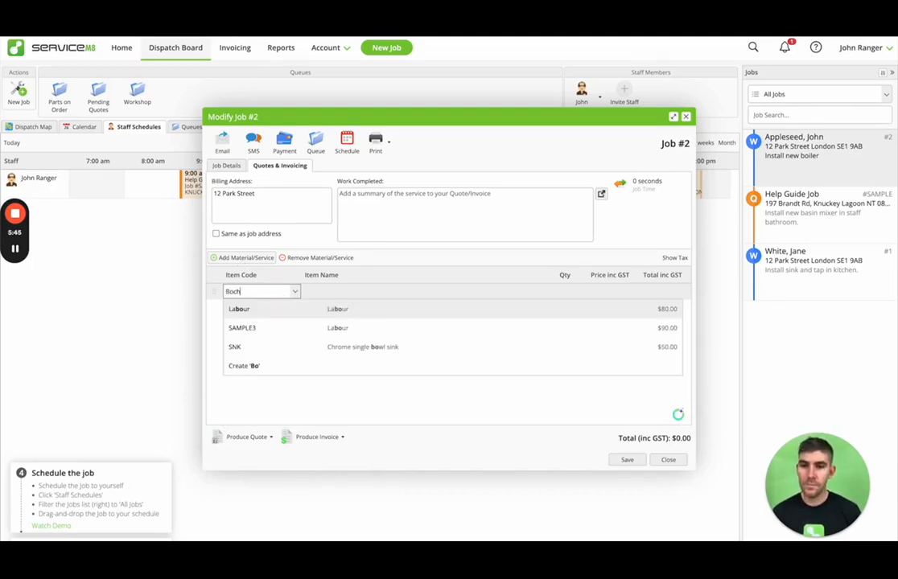
text(h Boiler)
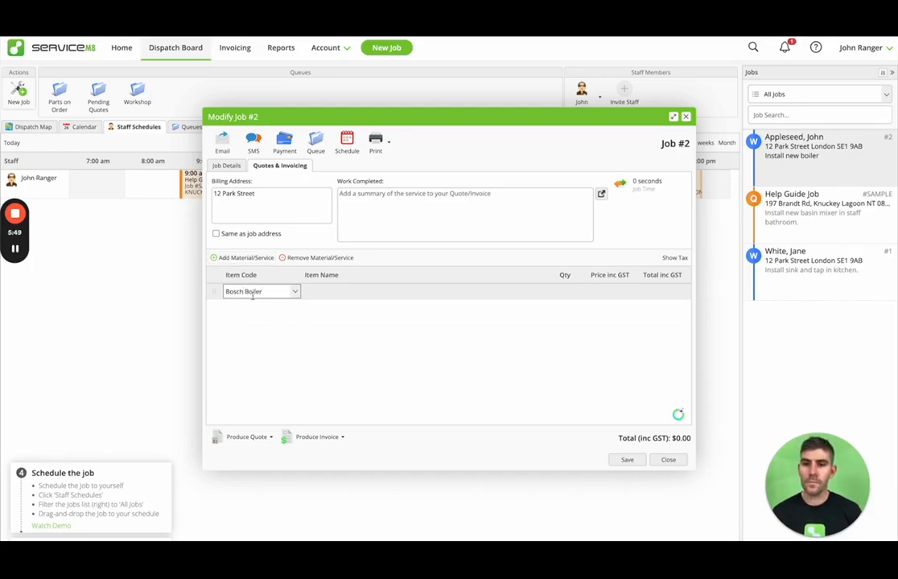
click(269, 308)
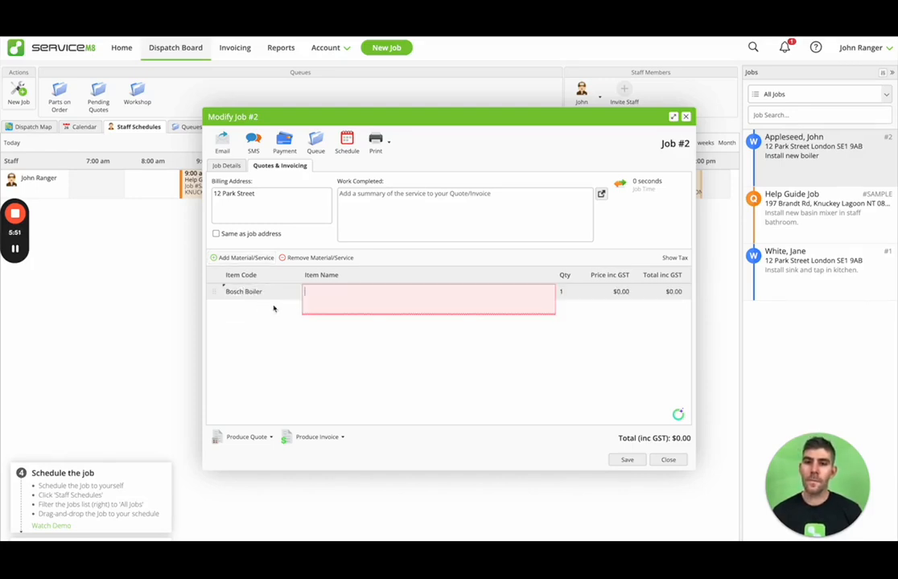
text(Bosch Boiler)
key(Tab)
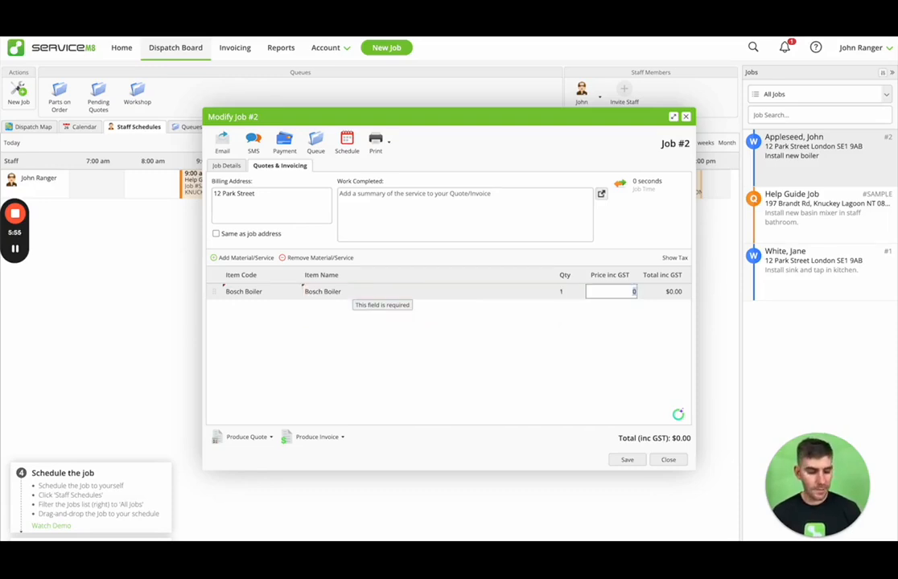
text(1500)
key(Return)
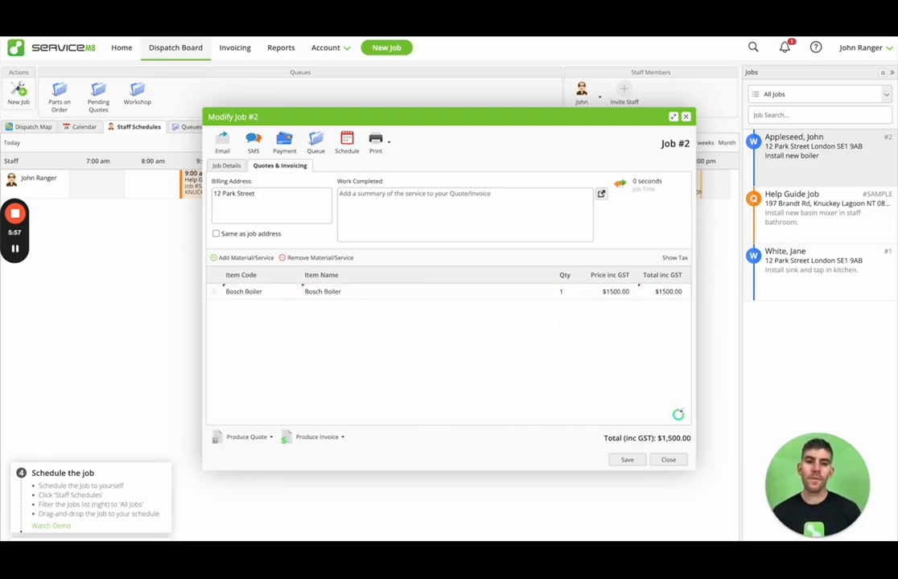
click(626, 459)
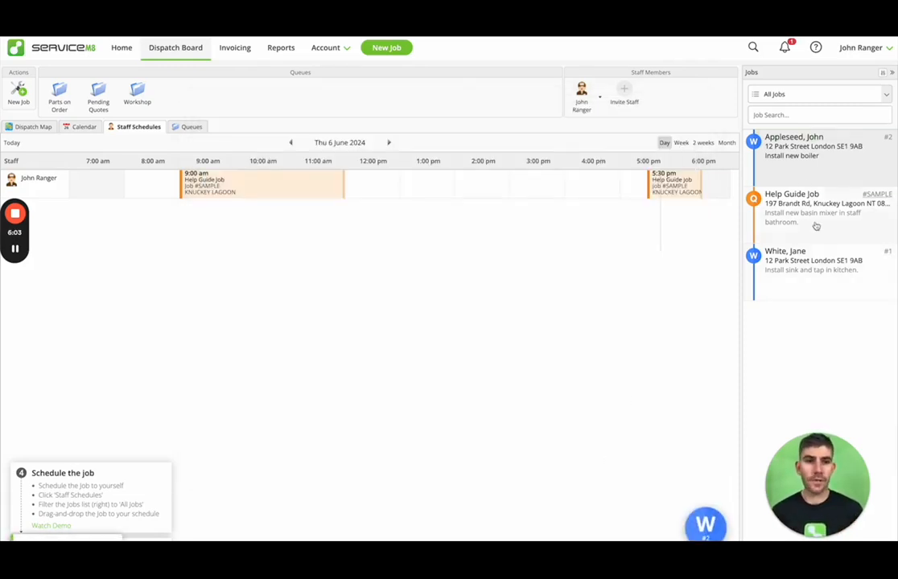
Step: Add the existing Bosch Boiler item to job #1's line items and save the job
double_click(815, 261)
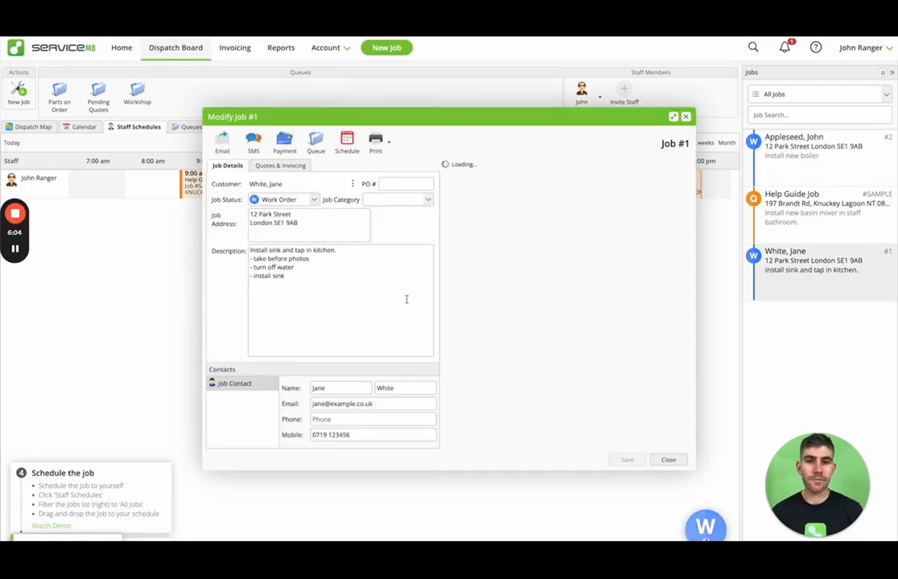
click(266, 165)
click(243, 258)
text(bosch)
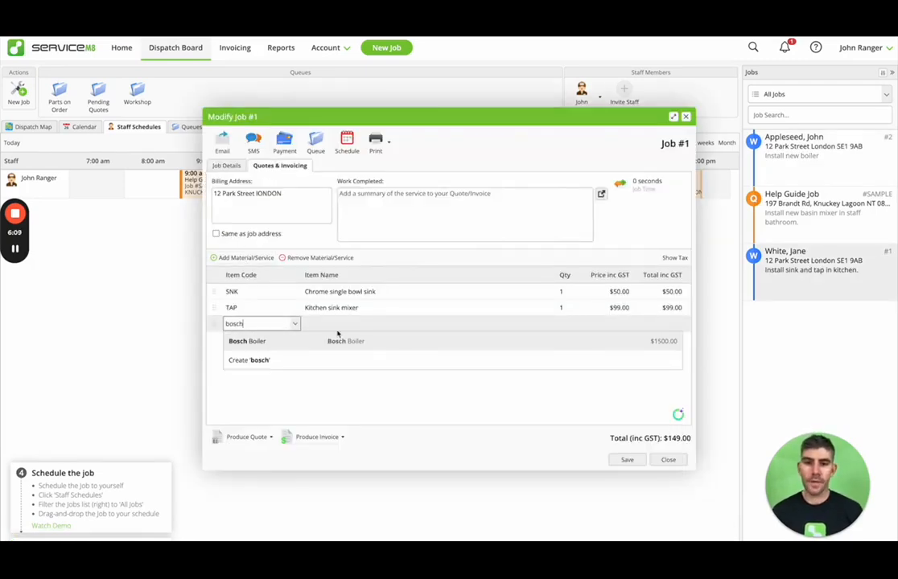
click(374, 340)
click(633, 461)
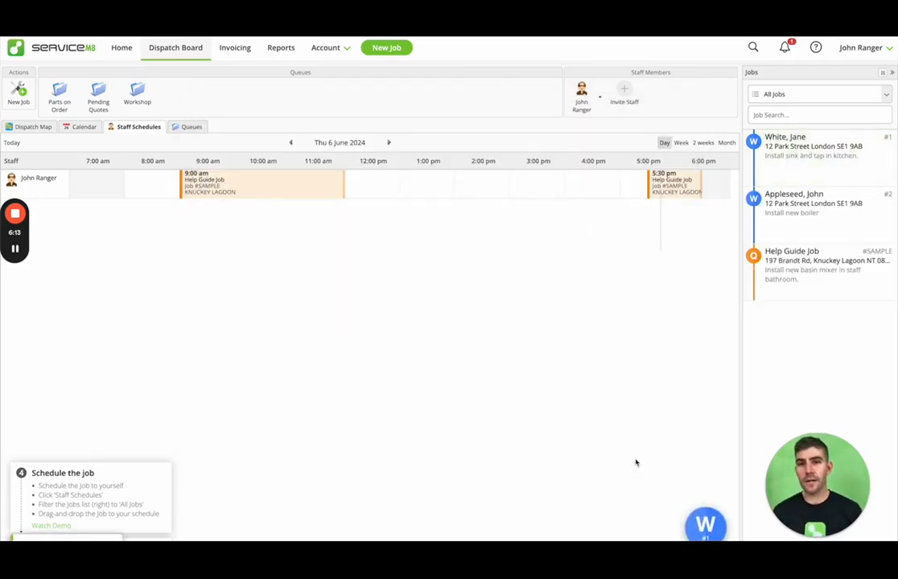
click(320, 49)
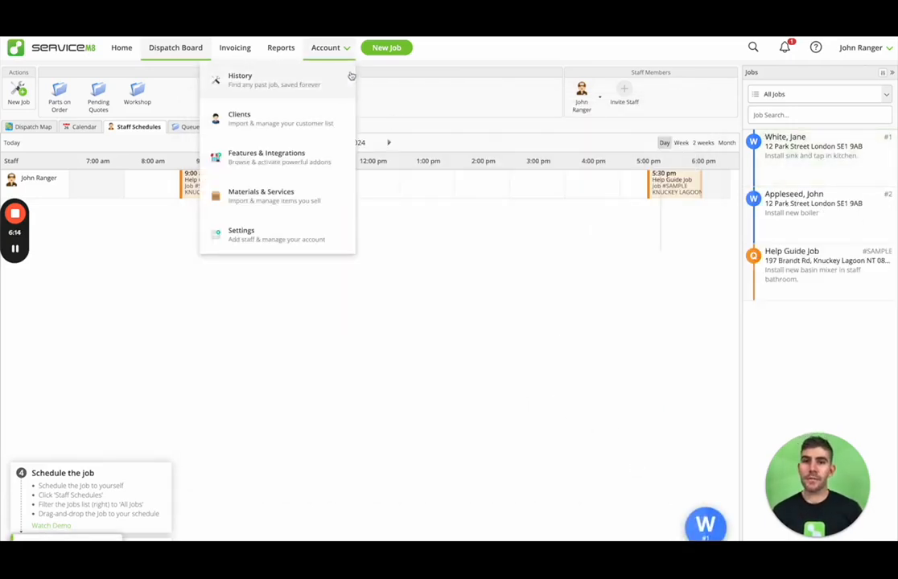
click(320, 193)
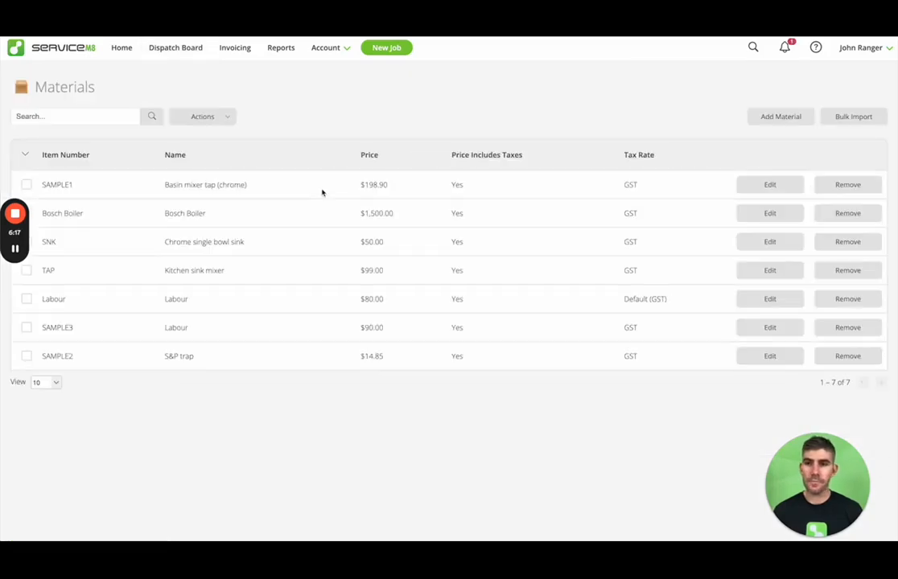
click(764, 215)
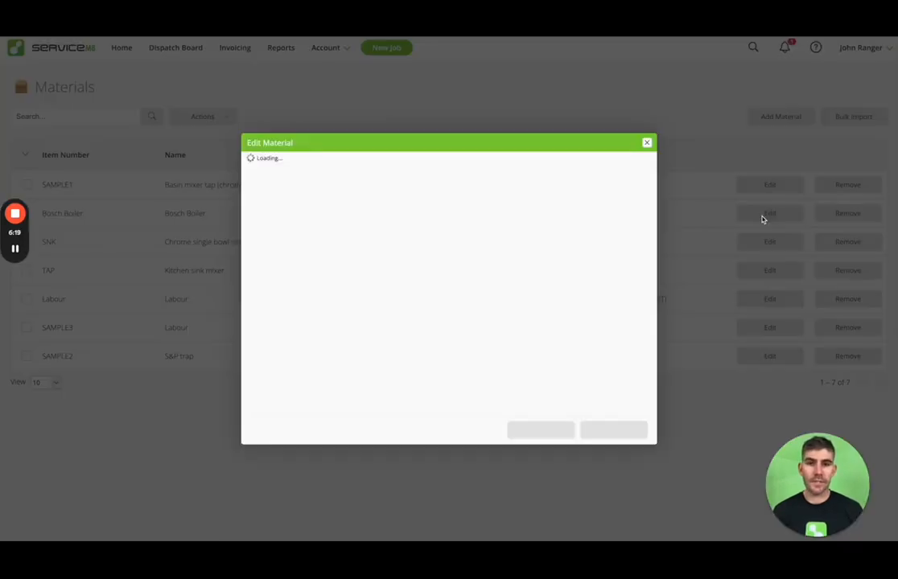
click(614, 430)
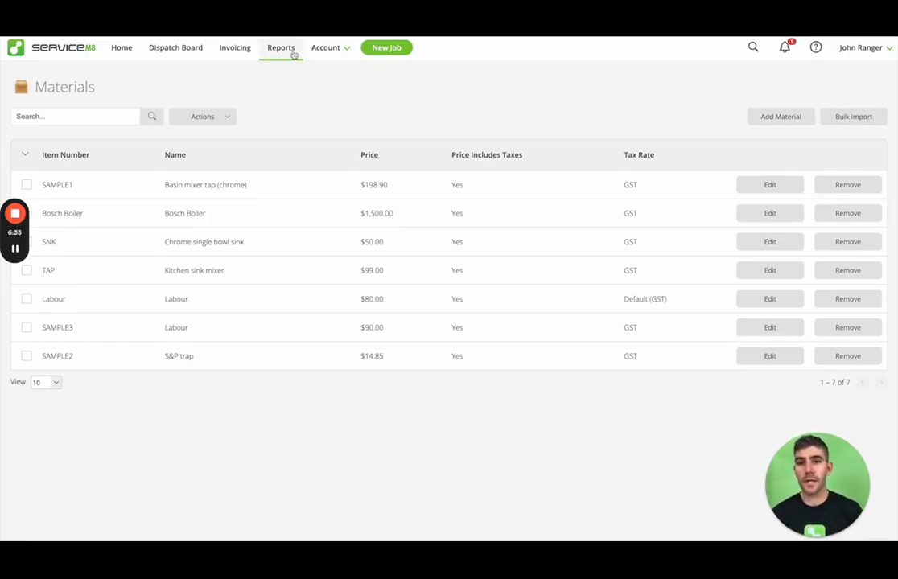
click(317, 50)
click(297, 121)
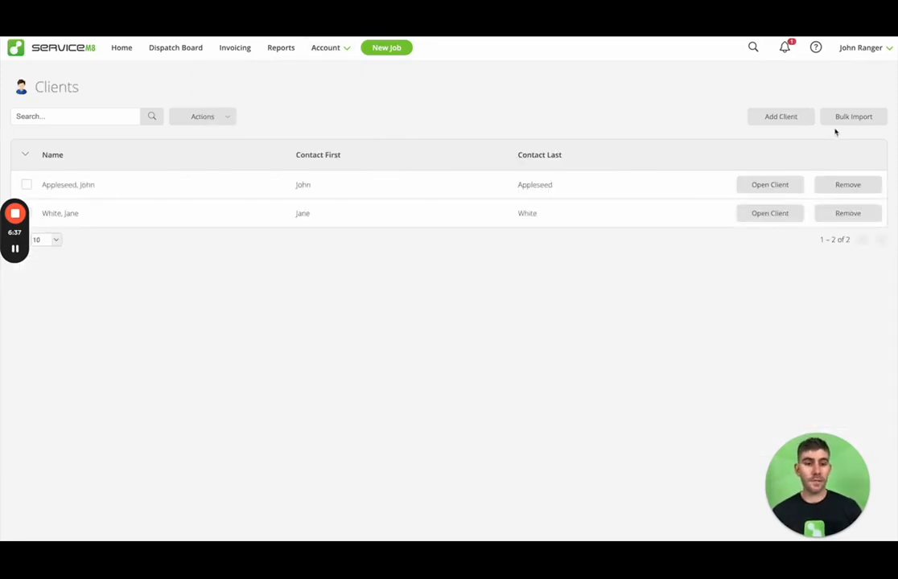
click(169, 50)
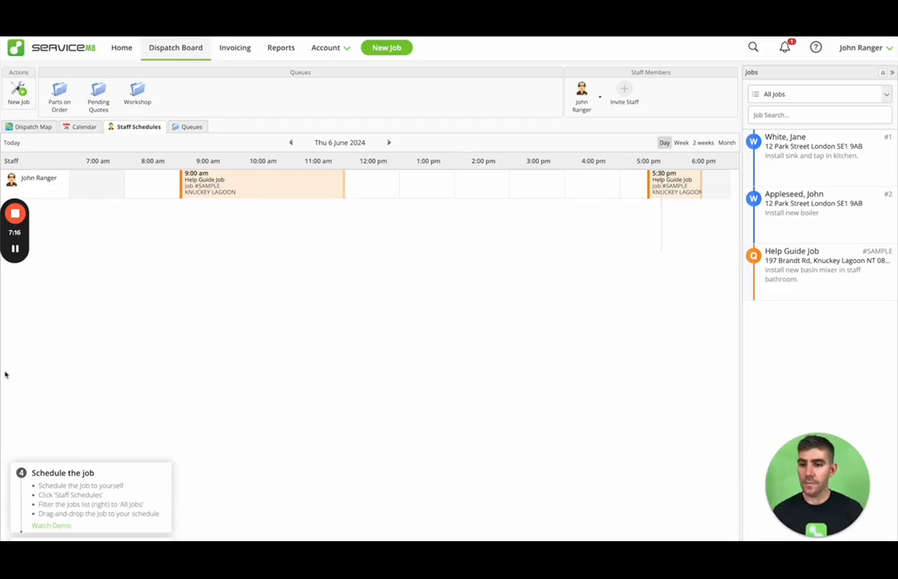
click(138, 539)
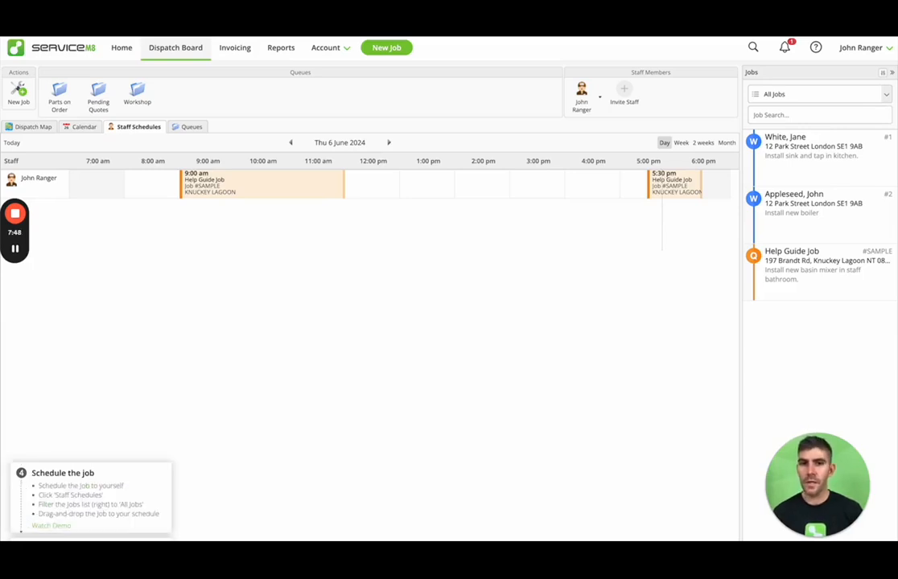
click(815, 48)
Step: Preview Level 1 of the Learning Roadmap, then return and scroll through all four levels
click(789, 82)
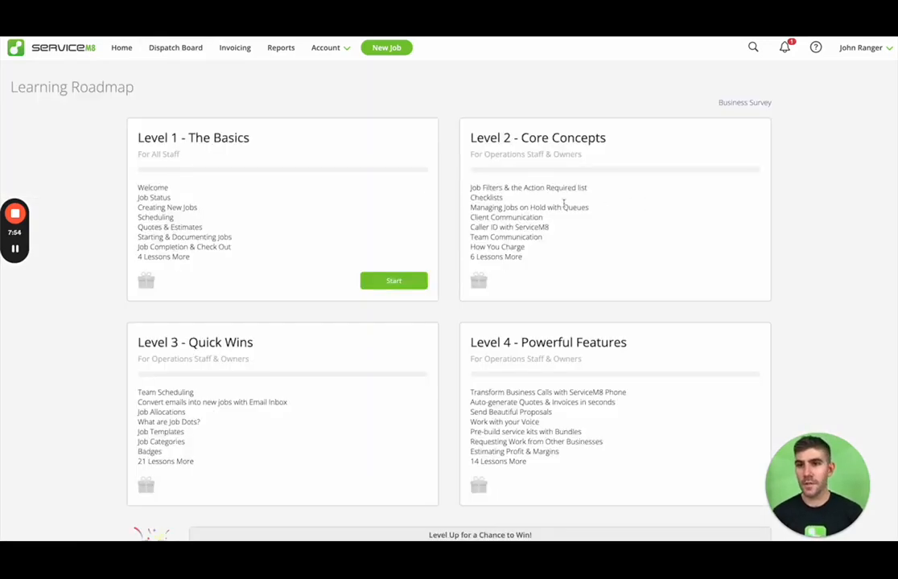
click(387, 280)
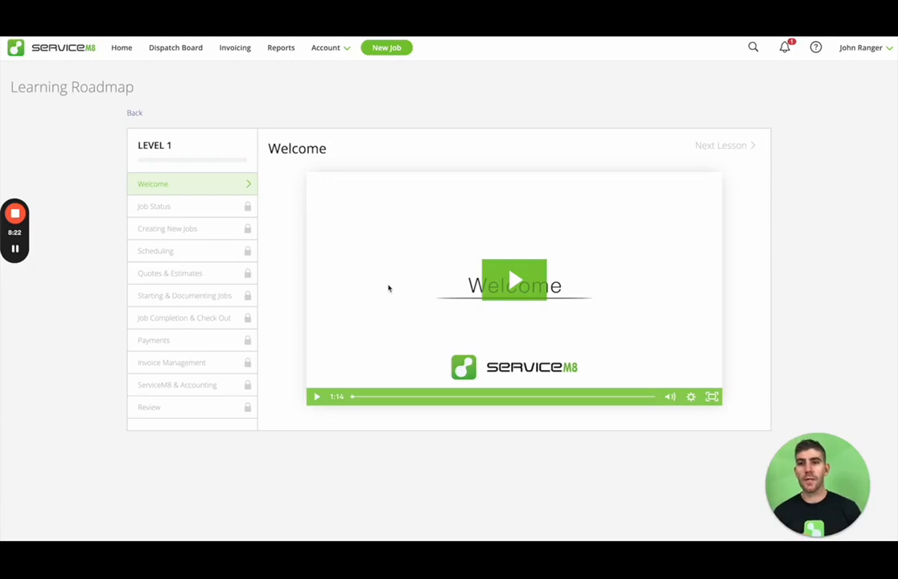
click(135, 113)
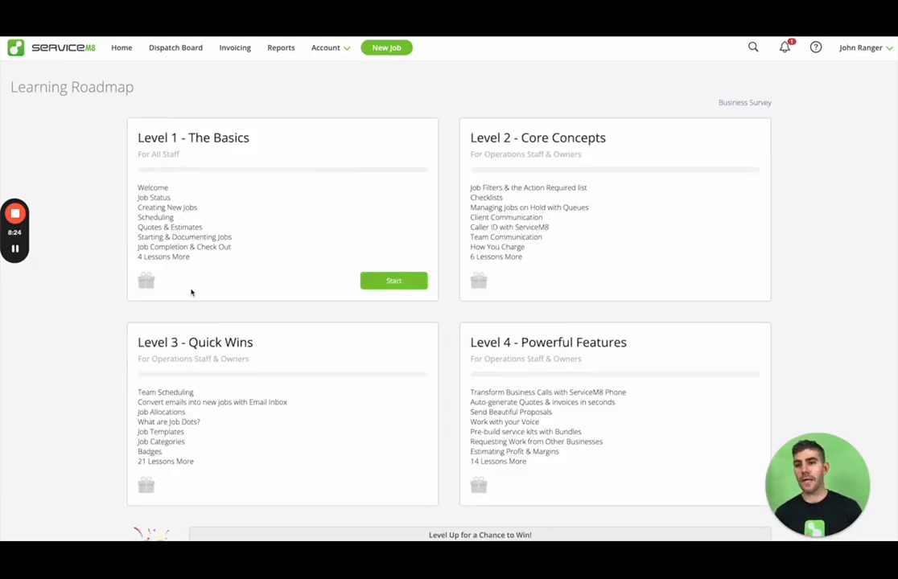
scroll(675, 357, down, 1)
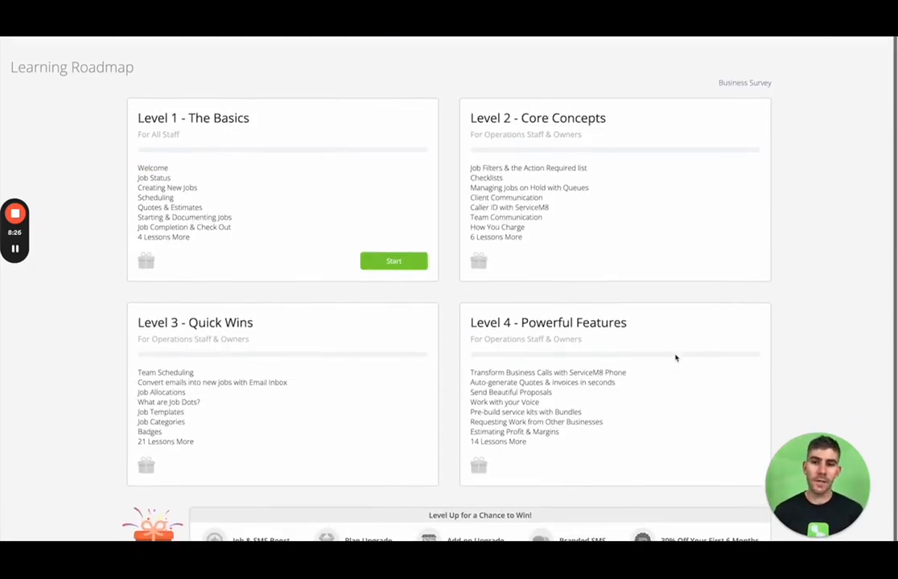